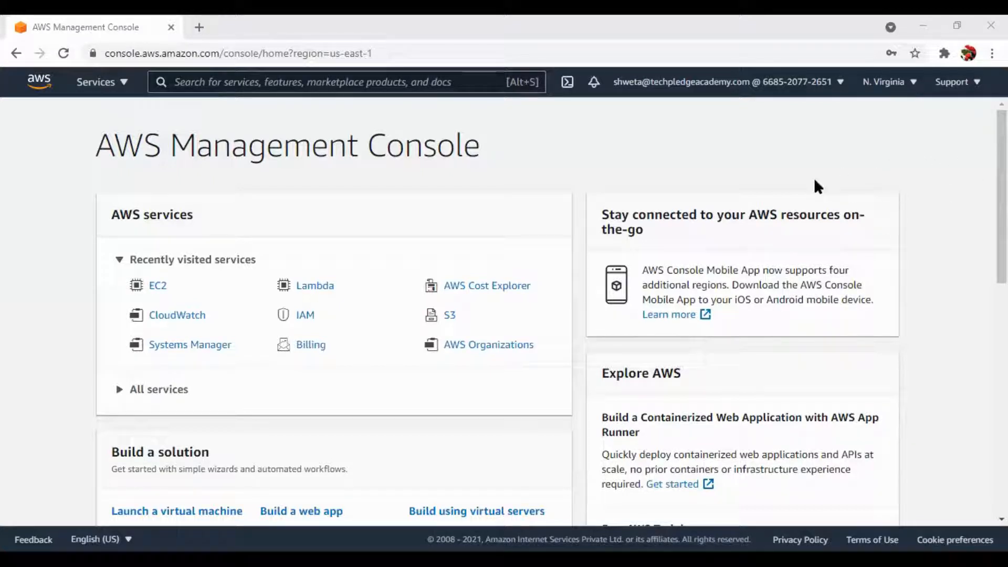
Step: Open the EC2 service from the Compute category of the AWS services list
click(105, 83)
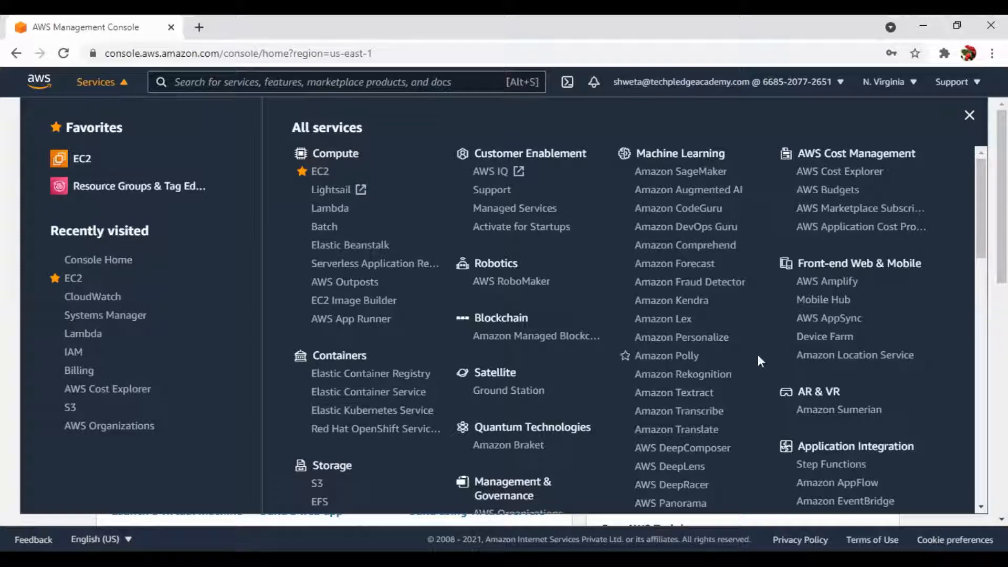
mouse_move(980, 245)
mouse_down()
mouse_move(973, 398)
mouse_move(975, 235)
mouse_up()
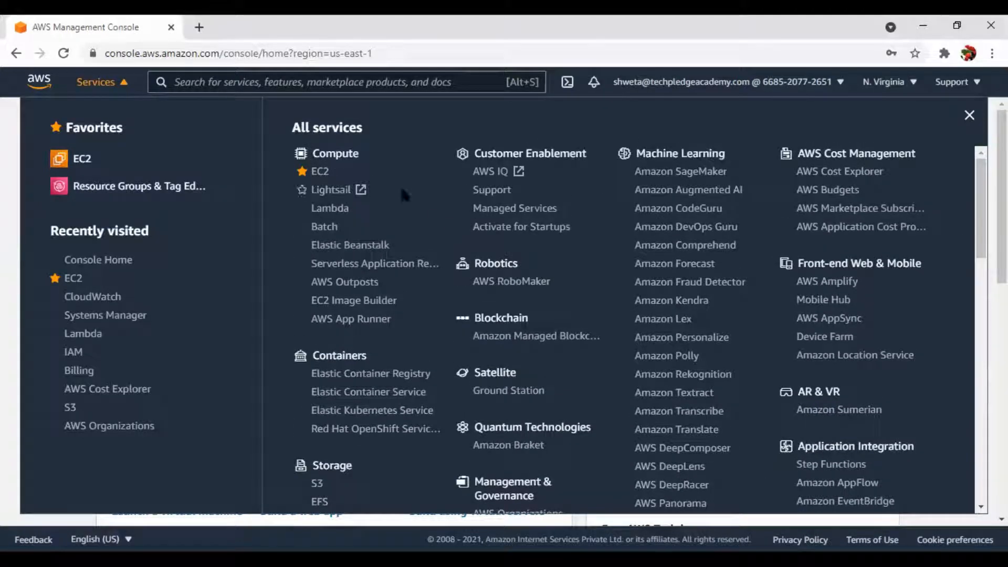
click(319, 177)
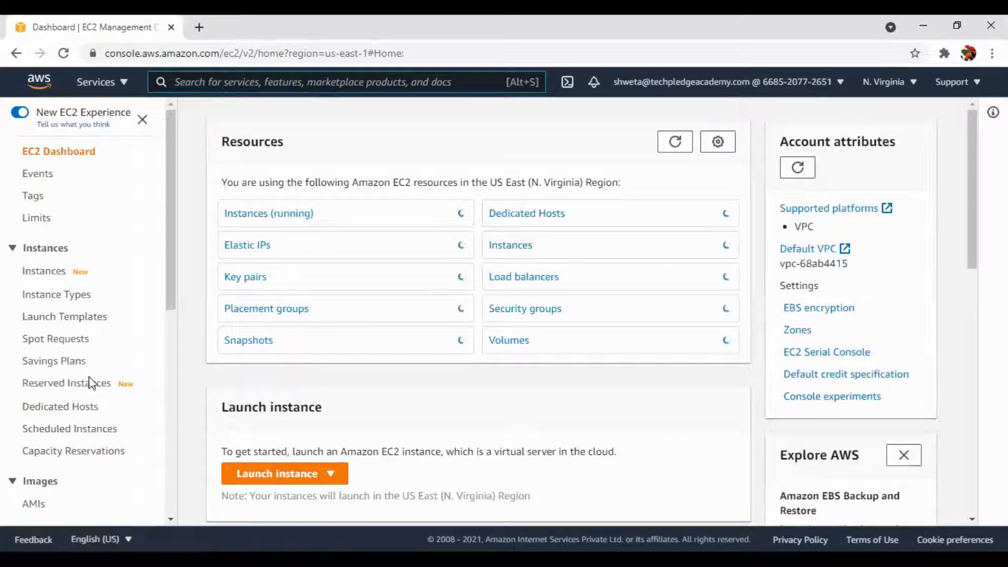
Step: Open the list of running EC2 instances and start launching a new instance
drag(169, 304, 164, 436)
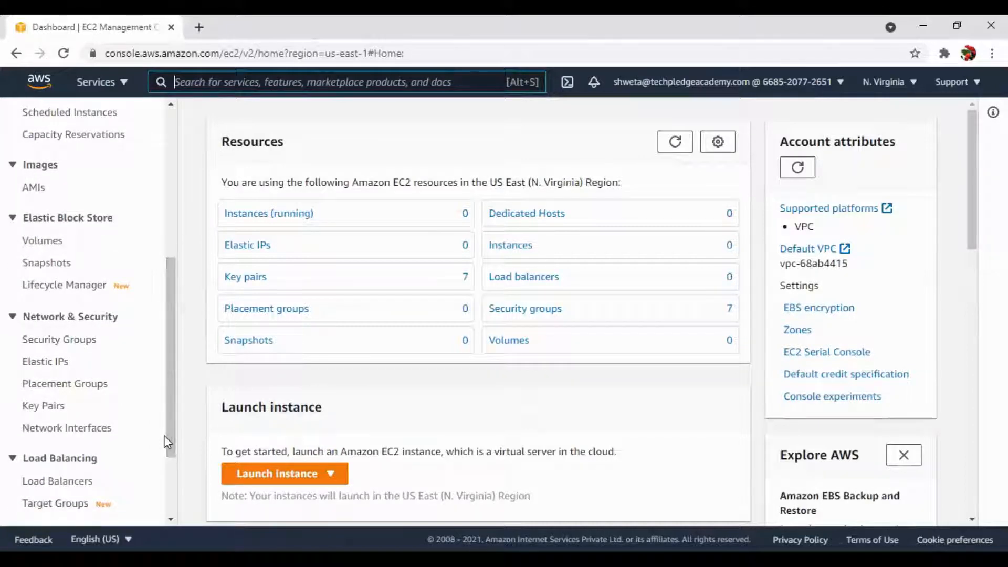
drag(173, 419, 189, 226)
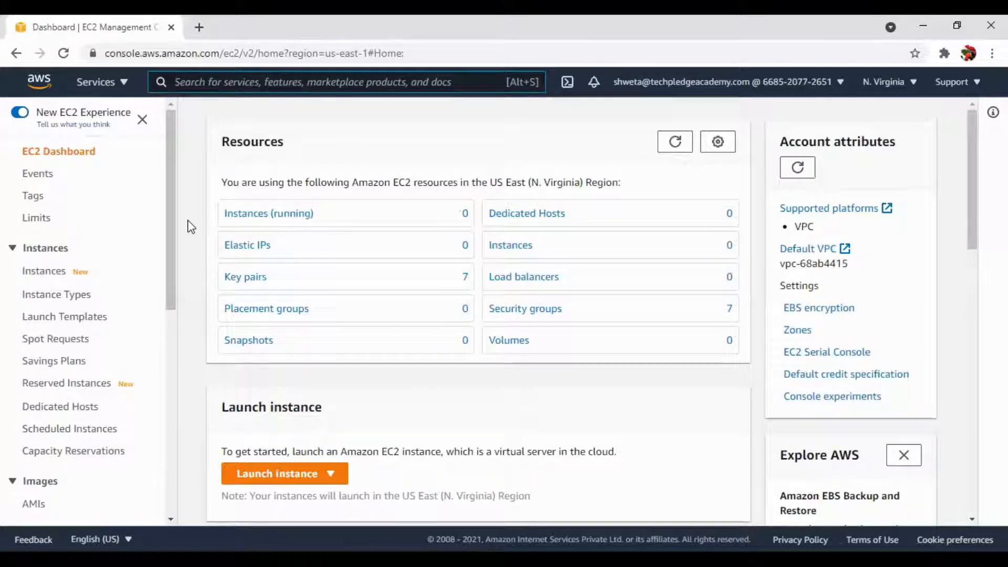
click(261, 223)
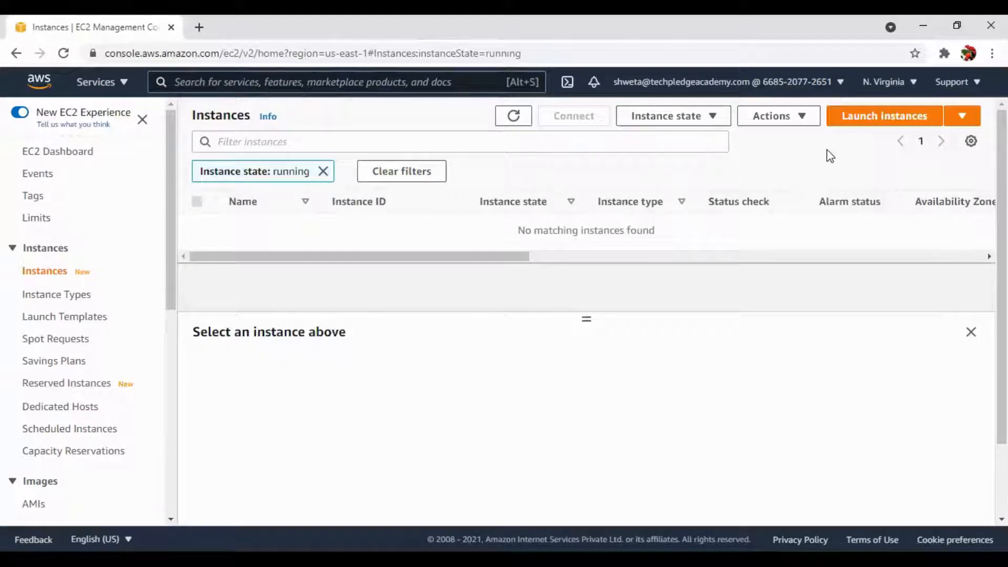
click(863, 121)
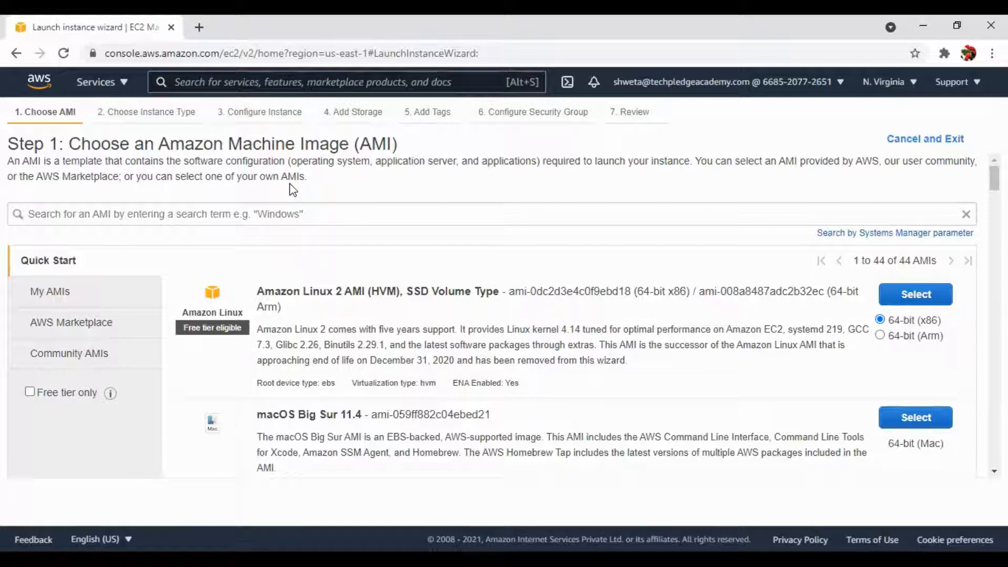
Step: Search the machine images for "windows 2016" and select Microsoft Windows Server 2016 Base
click(252, 211)
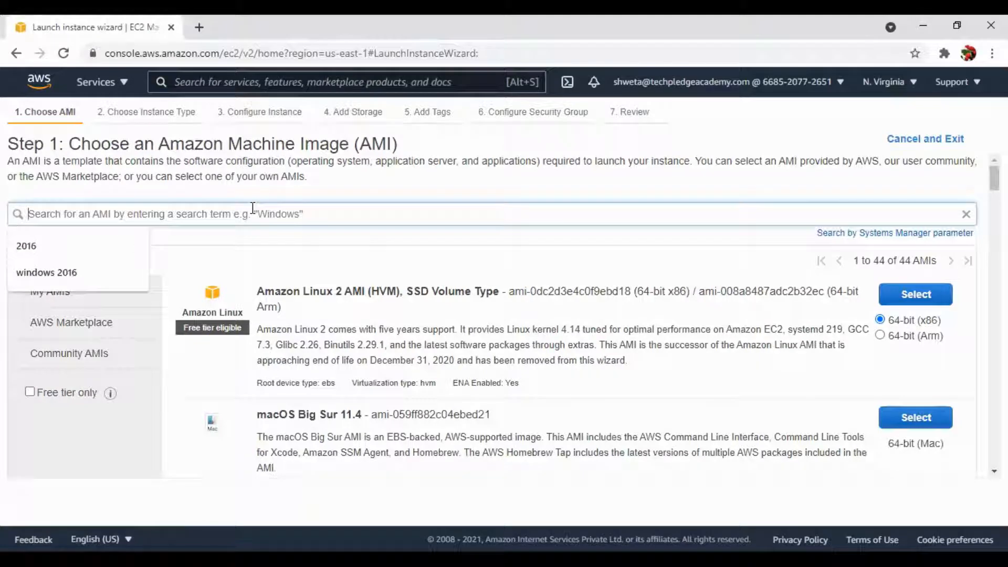
click(80, 273)
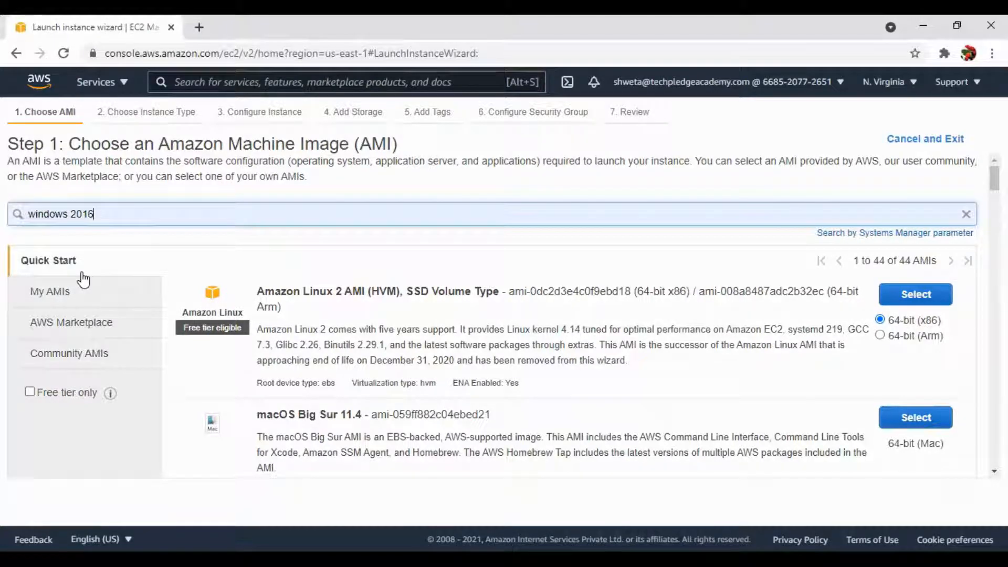
key(Return)
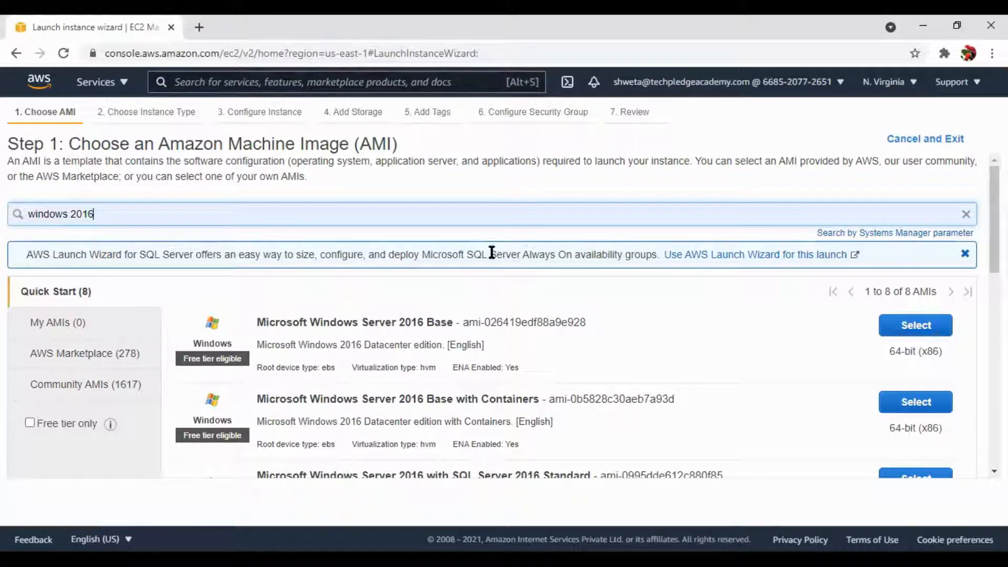
click(919, 326)
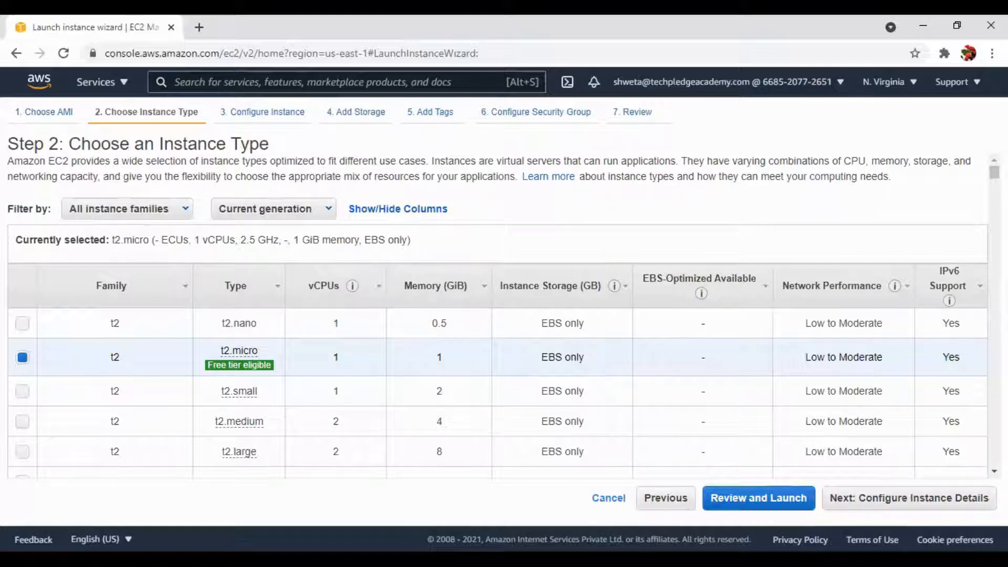
Step: Look through the available instance types, keep t2.micro, and proceed to the instance details
scroll(498, 315, down, 20)
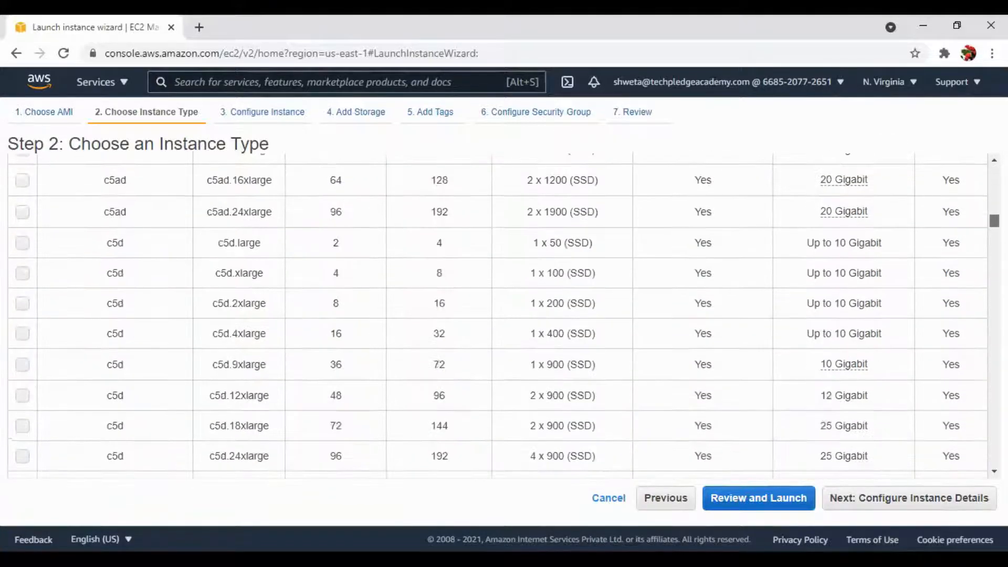
scroll(497, 315, down, 10)
scroll(498, 315, down, 6)
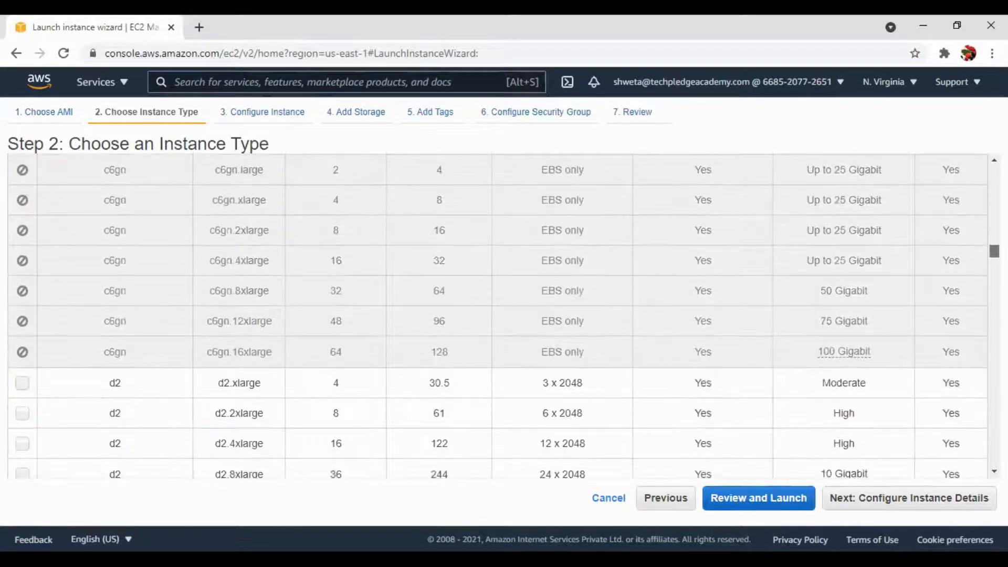
scroll(498, 315, up, 15)
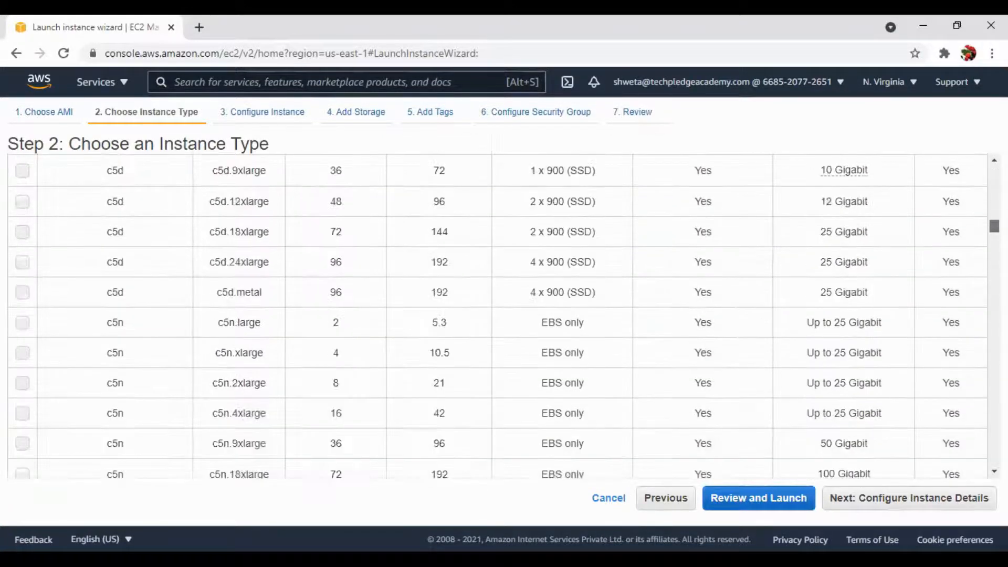
scroll(498, 315, up, 10)
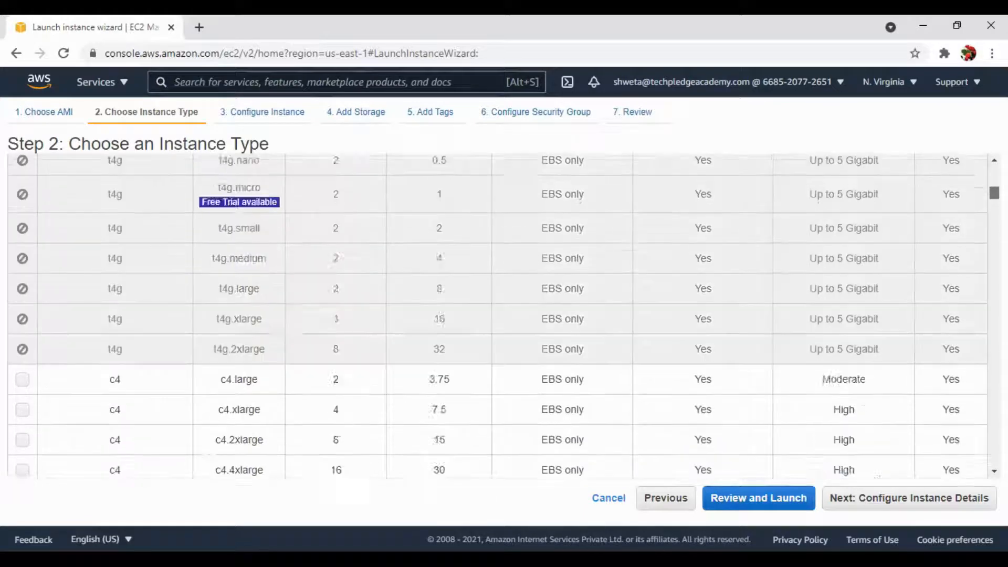
scroll(498, 315, up, 8)
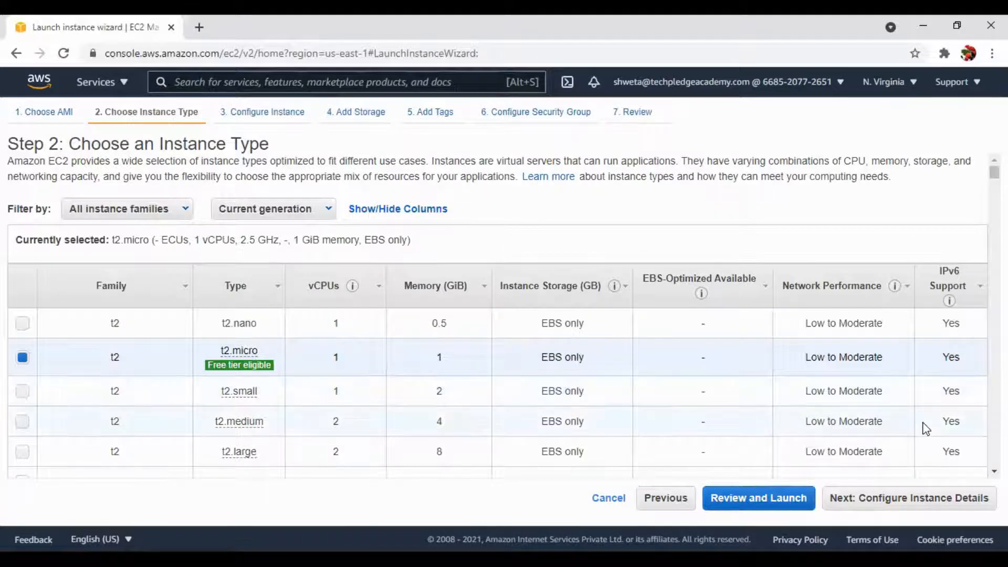
click(919, 504)
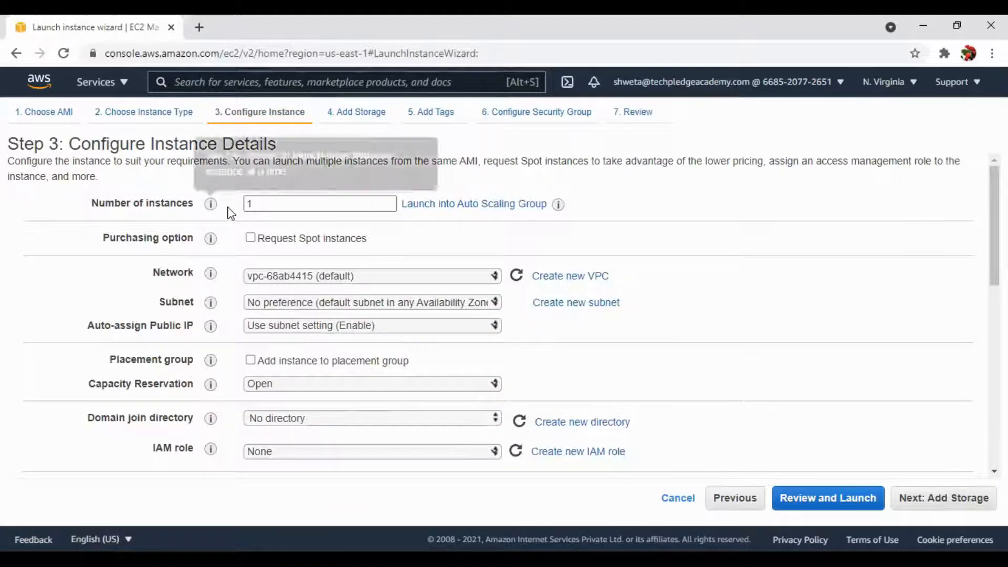
Step: Examine the instance detail settings, including network, subnet, public IP, shutdown behavior and the advanced details
mouse_move(214, 205)
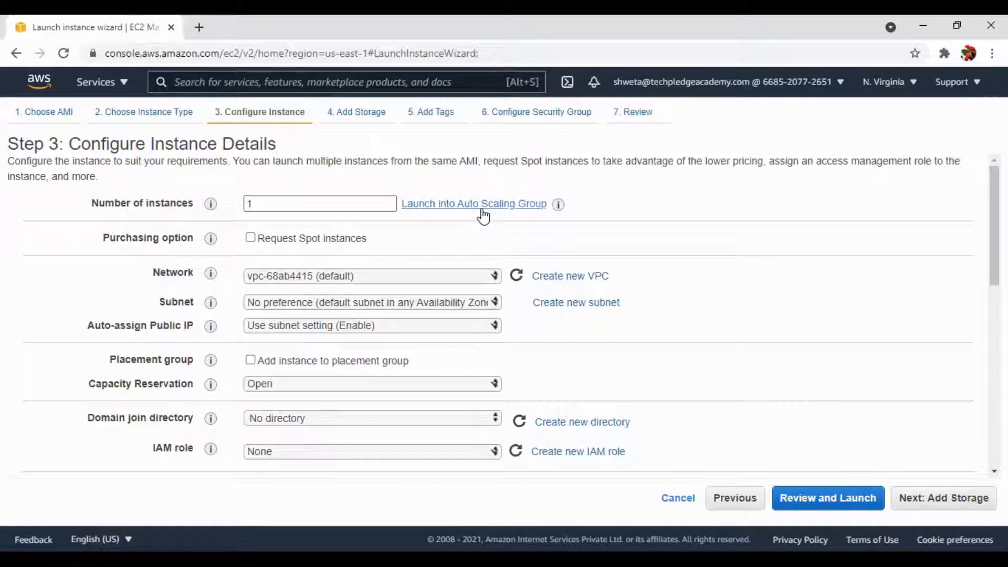
mouse_move(561, 206)
mouse_move(215, 281)
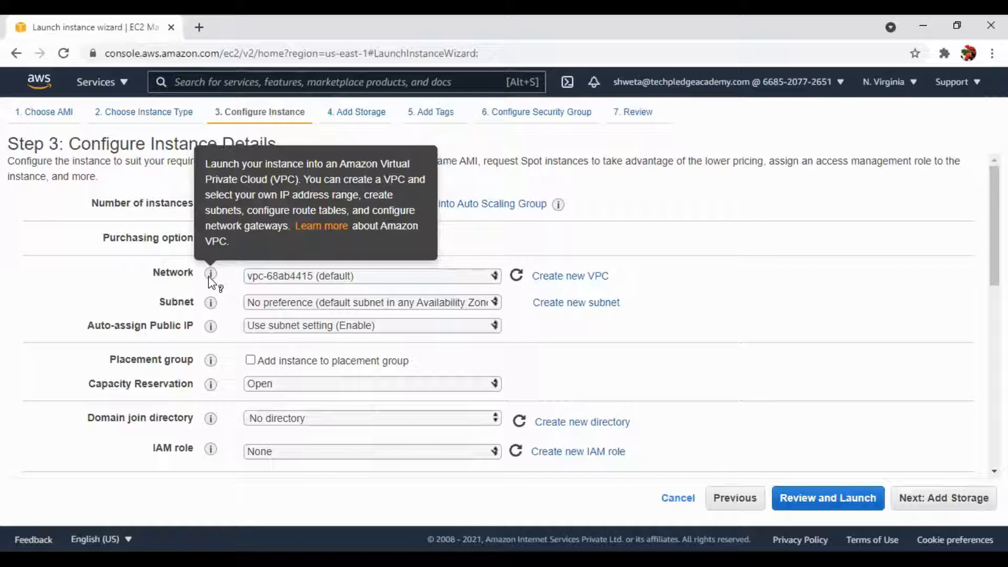
mouse_move(212, 307)
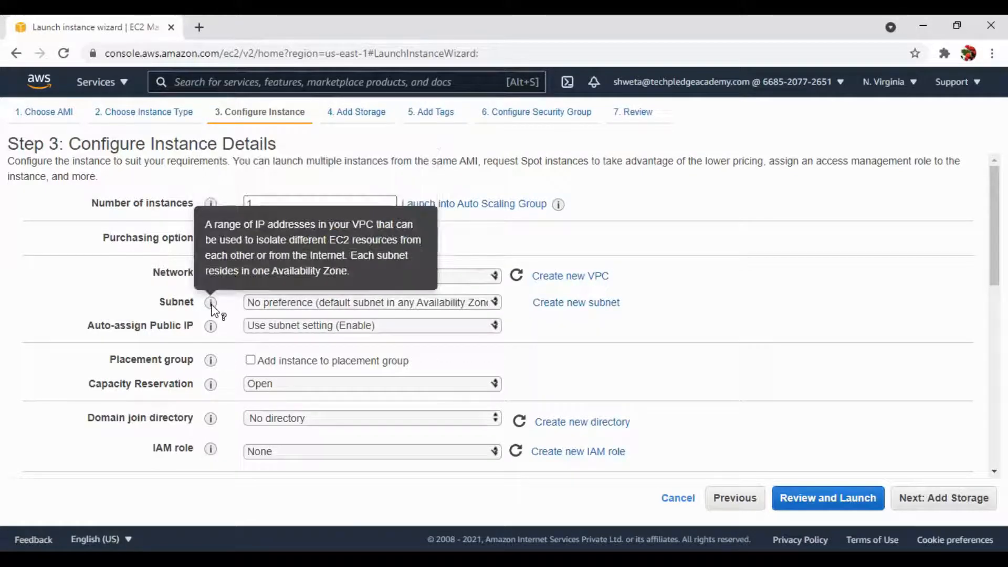
mouse_move(211, 326)
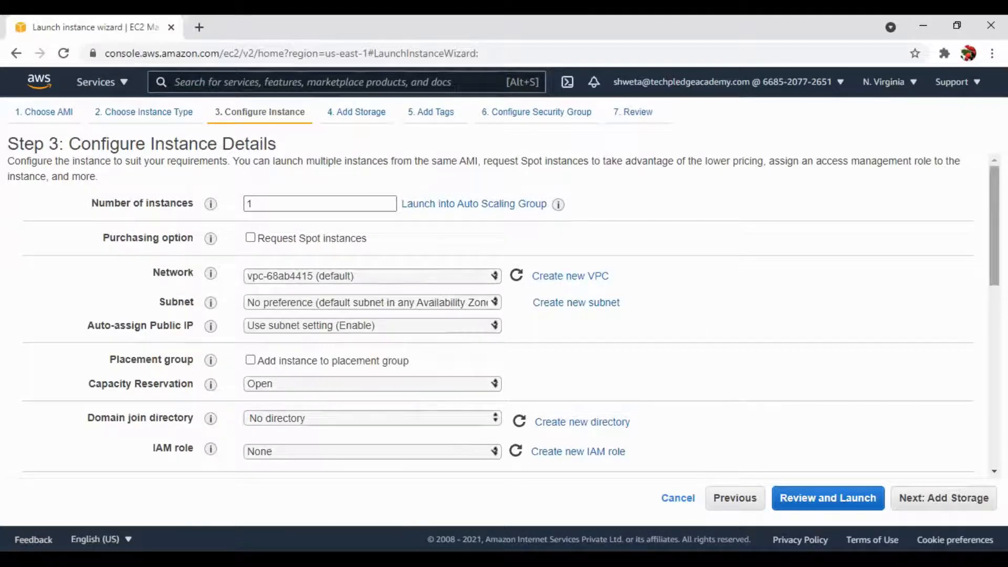
scroll(504, 319, down, 3)
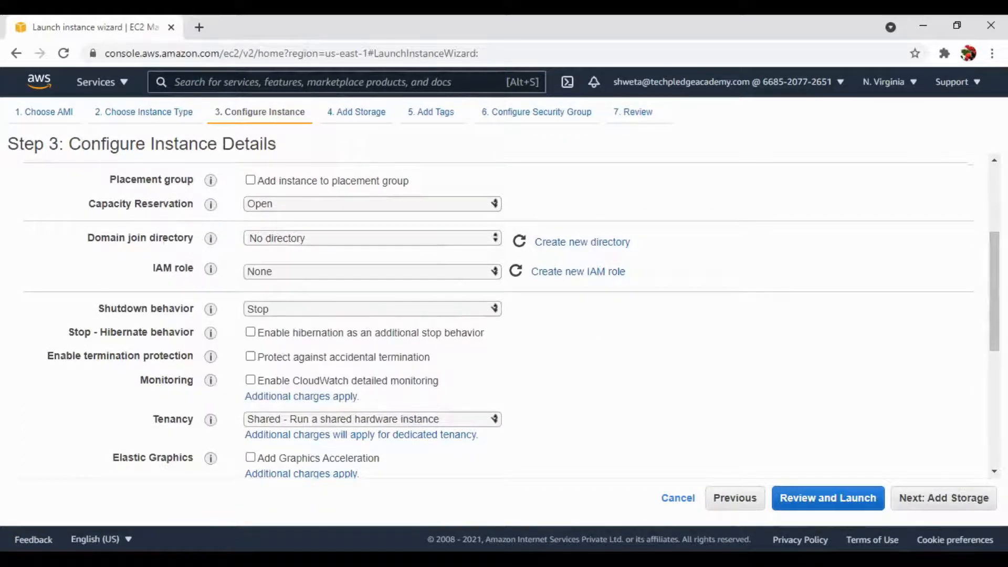
scroll(499, 321, down, 3)
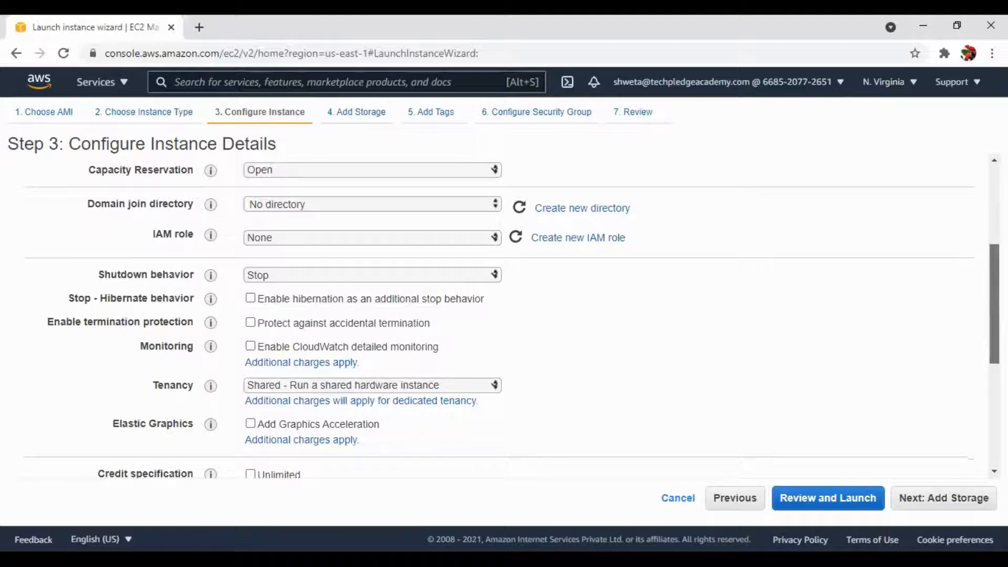
scroll(499, 318, up, 3)
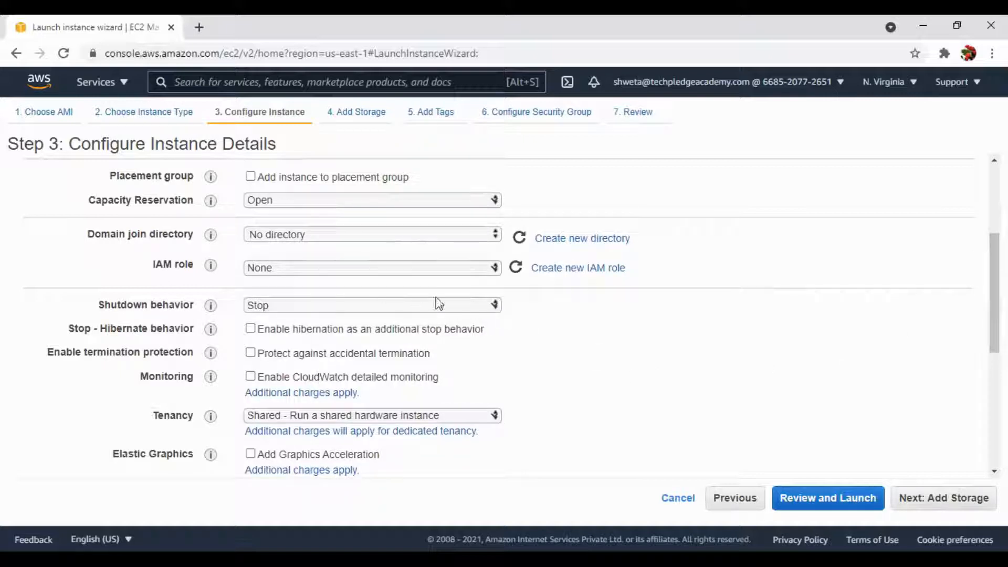
click(459, 301)
click(458, 301)
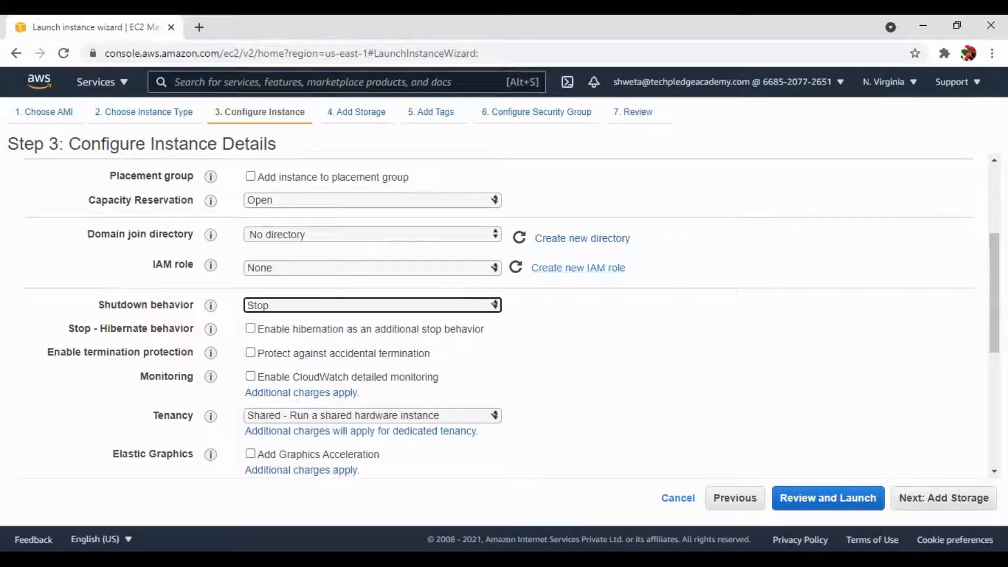
scroll(499, 315, down, 5)
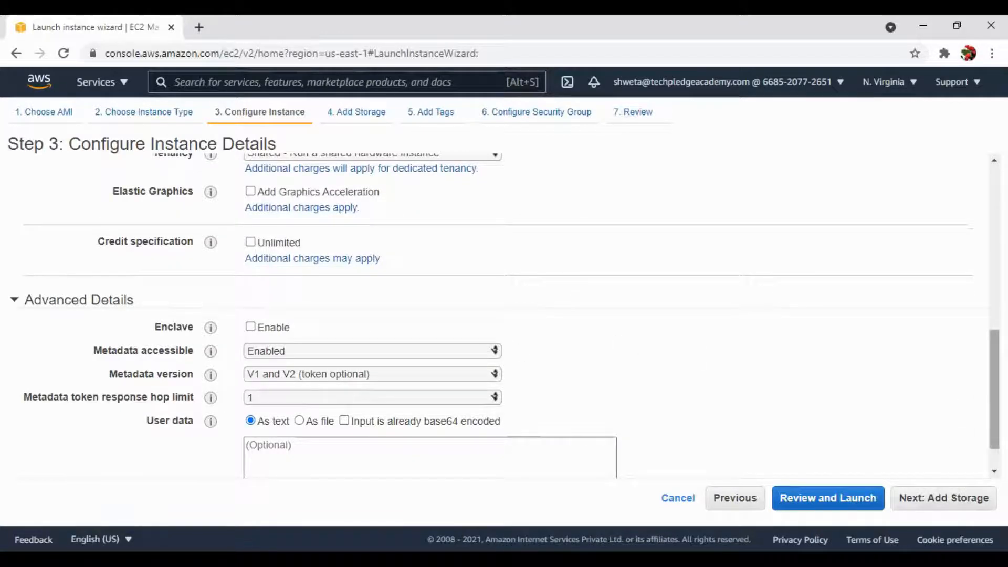
scroll(499, 315, up, 5)
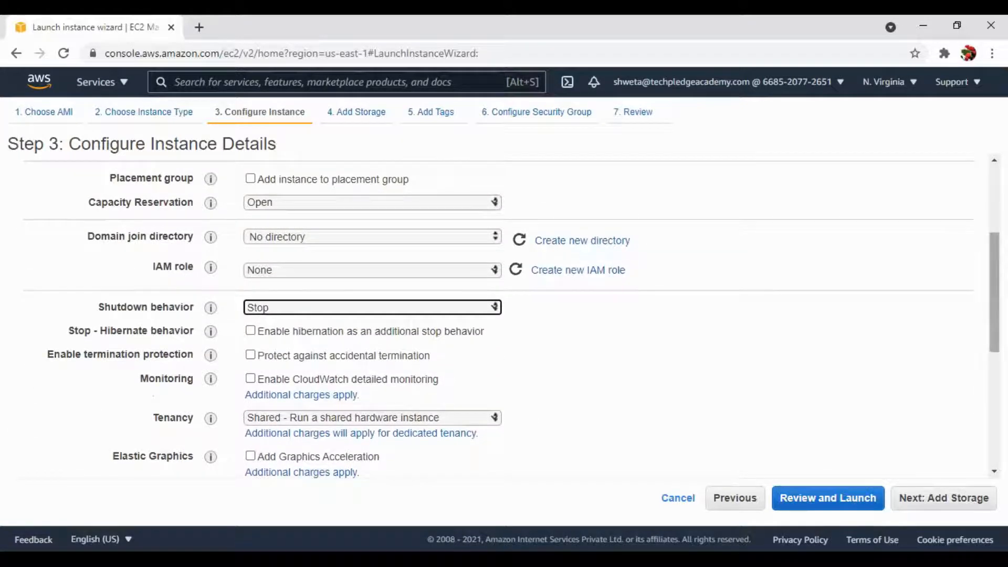
scroll(995, 289, up, 3)
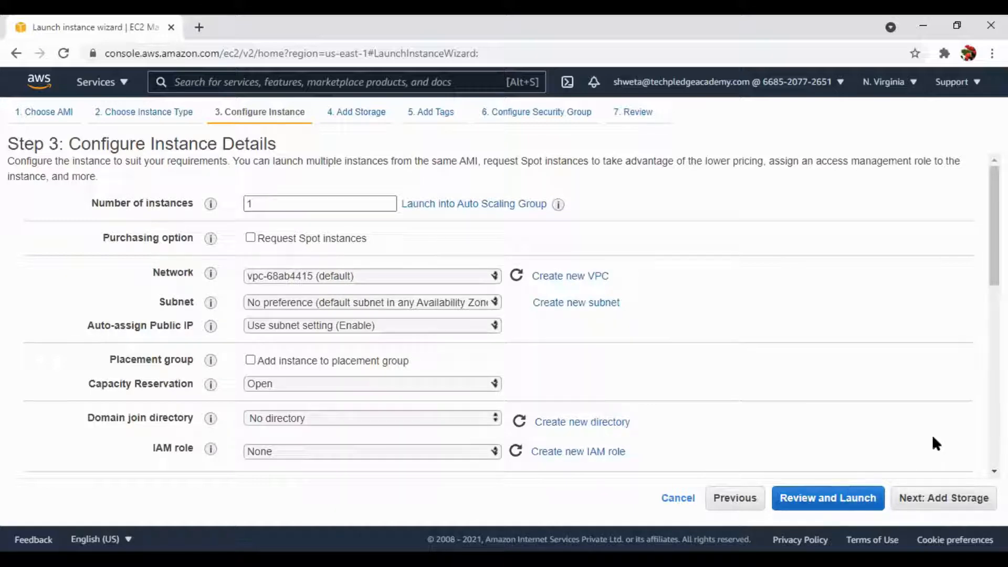
Step: Accept the default instance details and root volume storage, add no tags, and proceed to the security group configuration
click(945, 504)
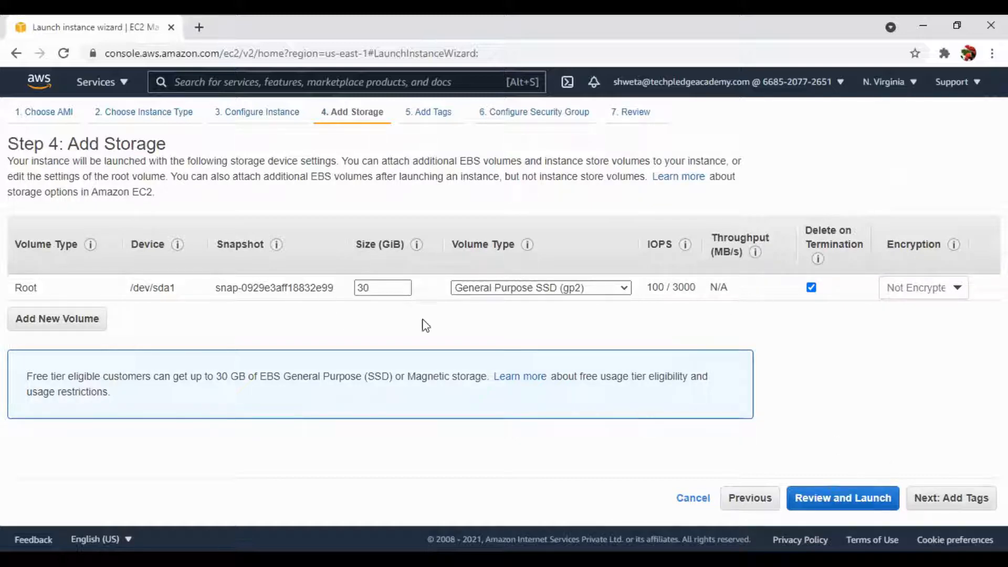
click(950, 508)
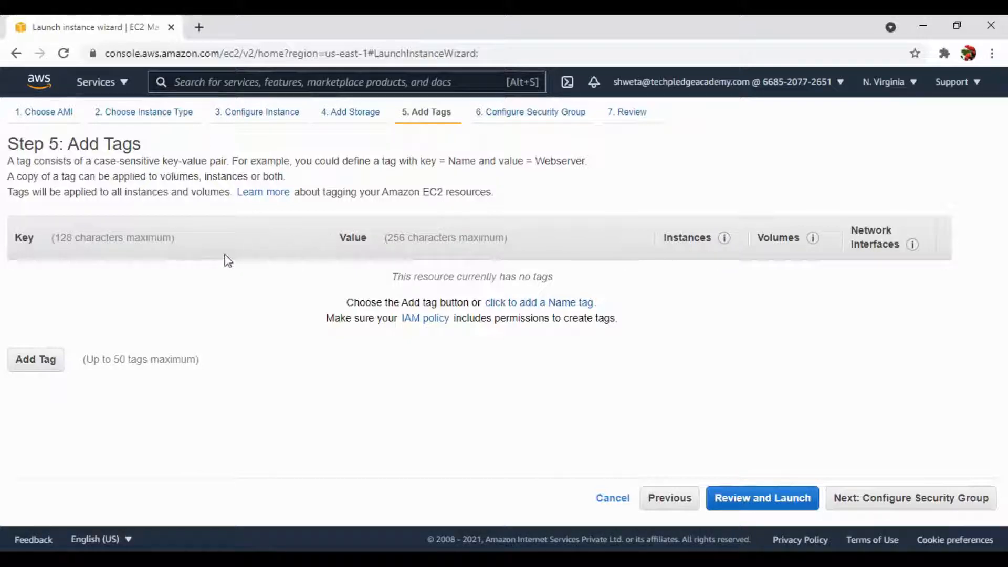
click(897, 510)
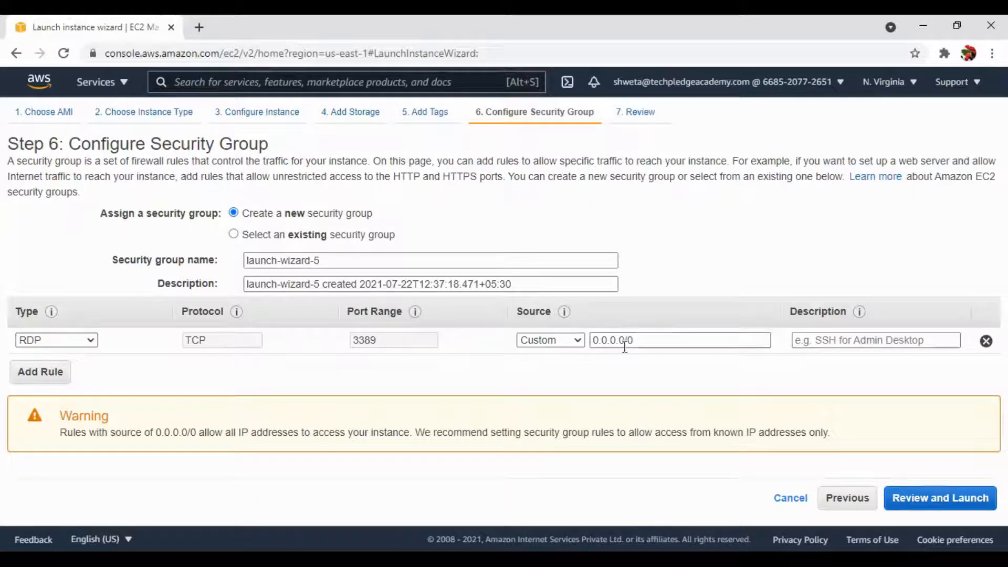
Step: Set the RDP rule's source to Anywhere and add a second security group rule of type All traffic
click(552, 348)
click(540, 367)
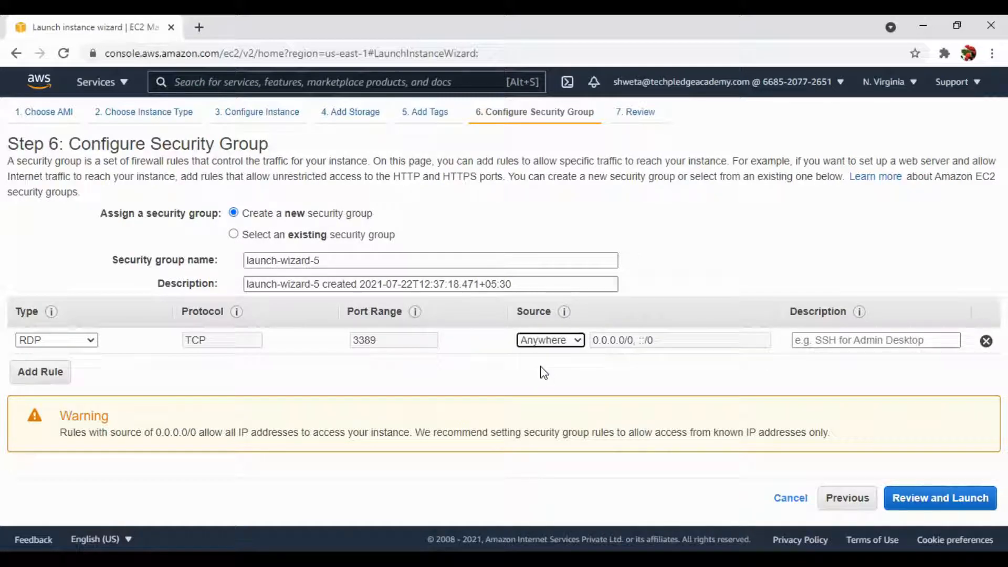
double_click(49, 382)
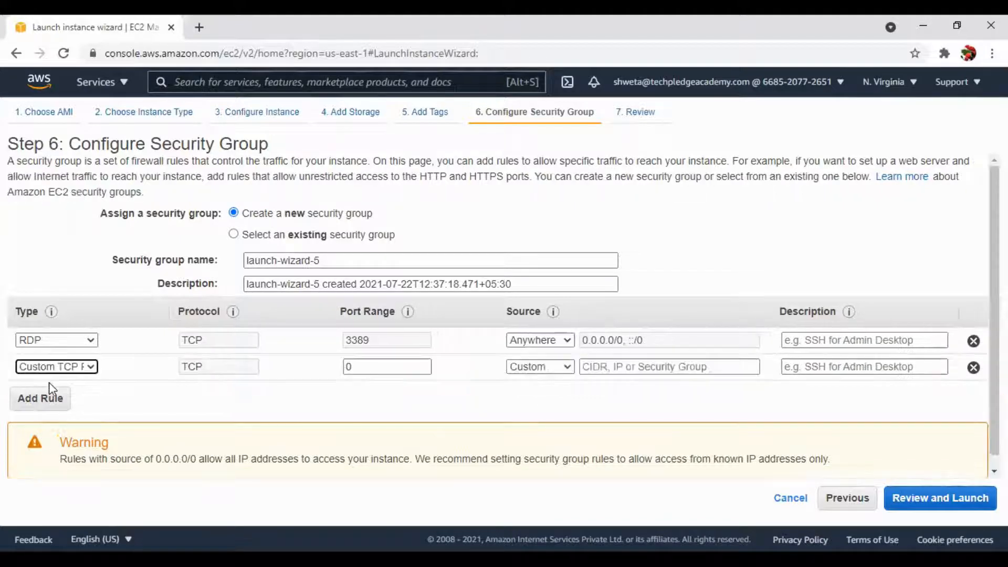
click(73, 368)
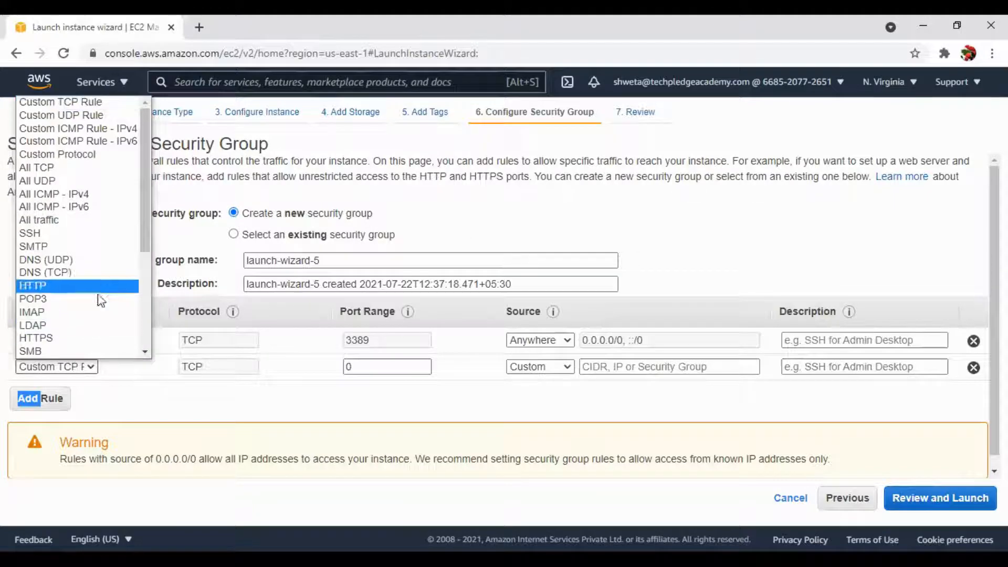
click(105, 220)
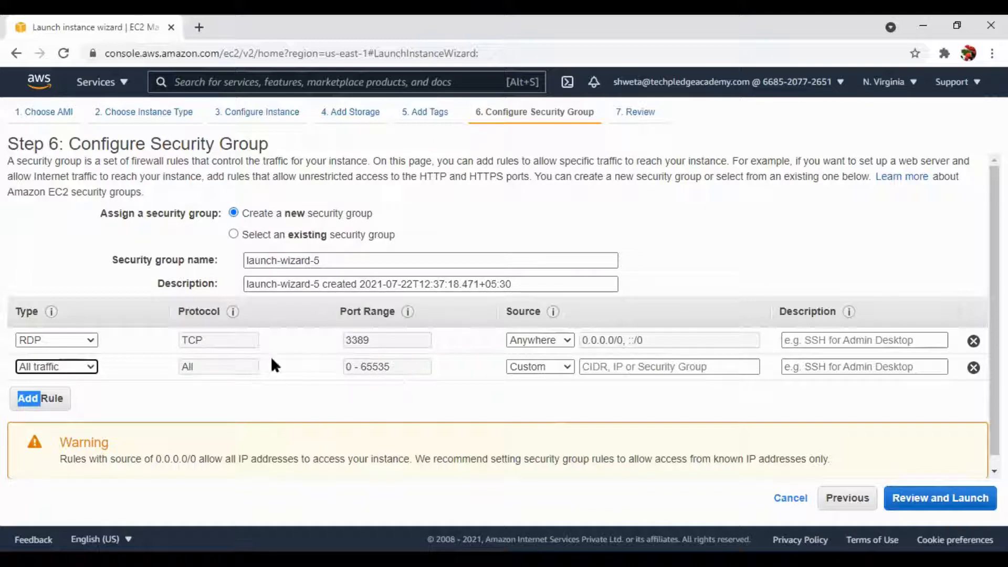
Step: Set the All traffic rule's source to Anywhere and proceed to the launch review
click(563, 370)
click(557, 392)
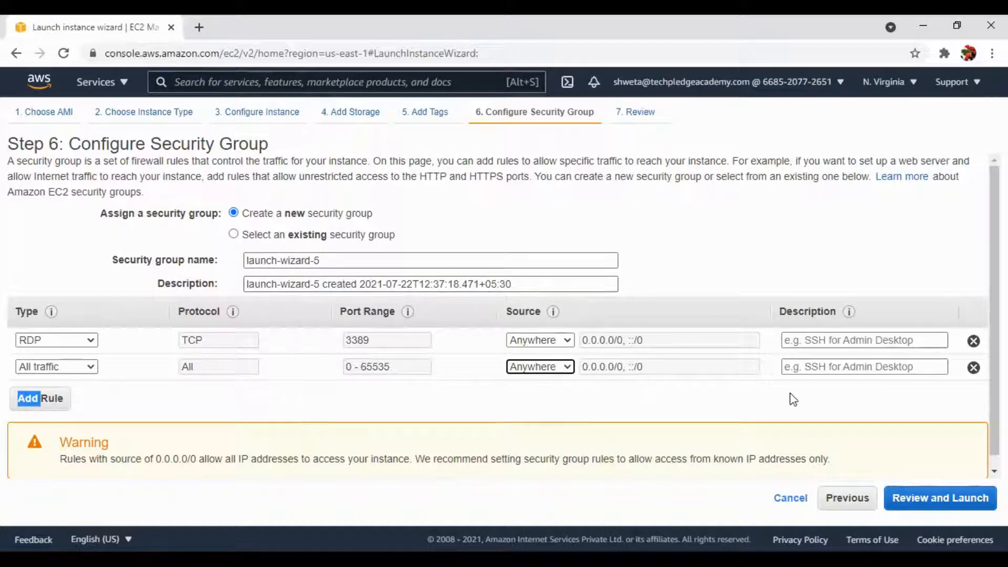
scroll(790, 398, down, 1)
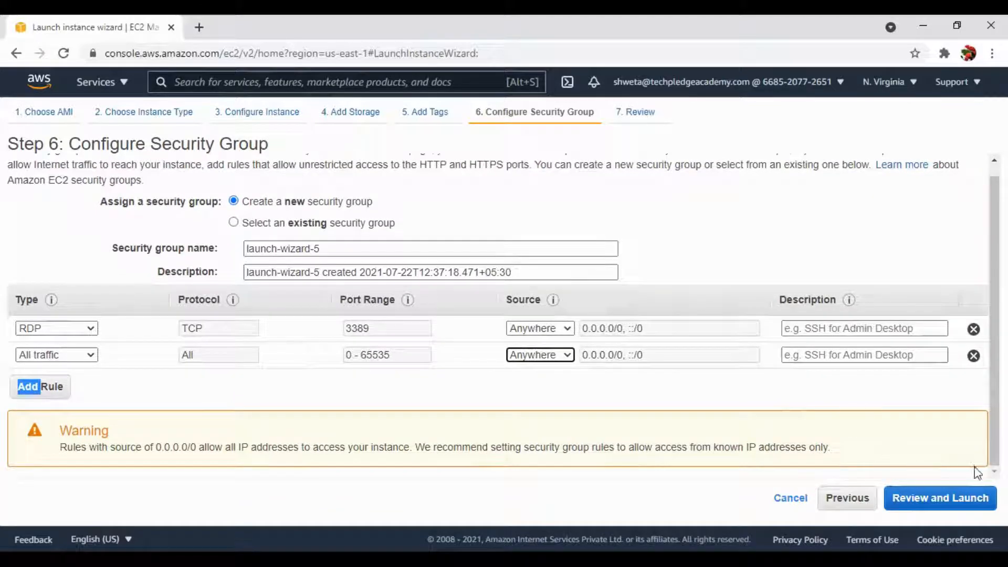
click(942, 510)
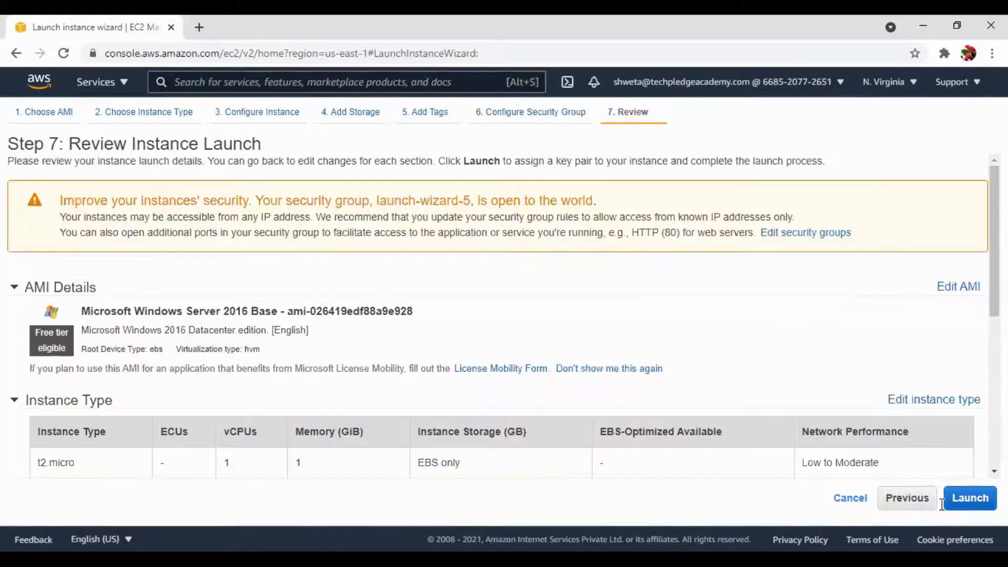
Step: Review the AMI, instance type and security group settings, and proceed with the launch to the key pair selection
drag(995, 237, 995, 297)
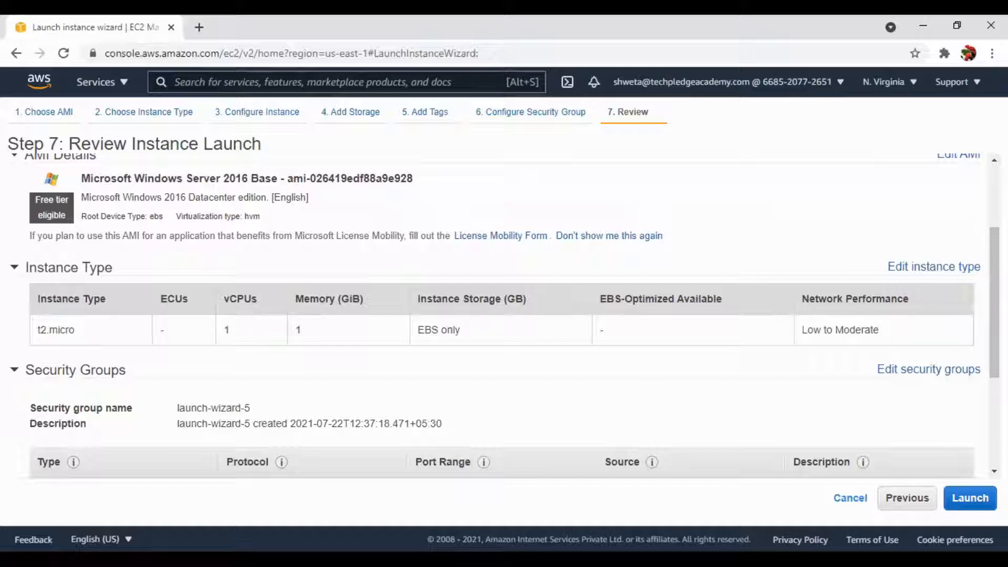
scroll(995, 303, down, 4)
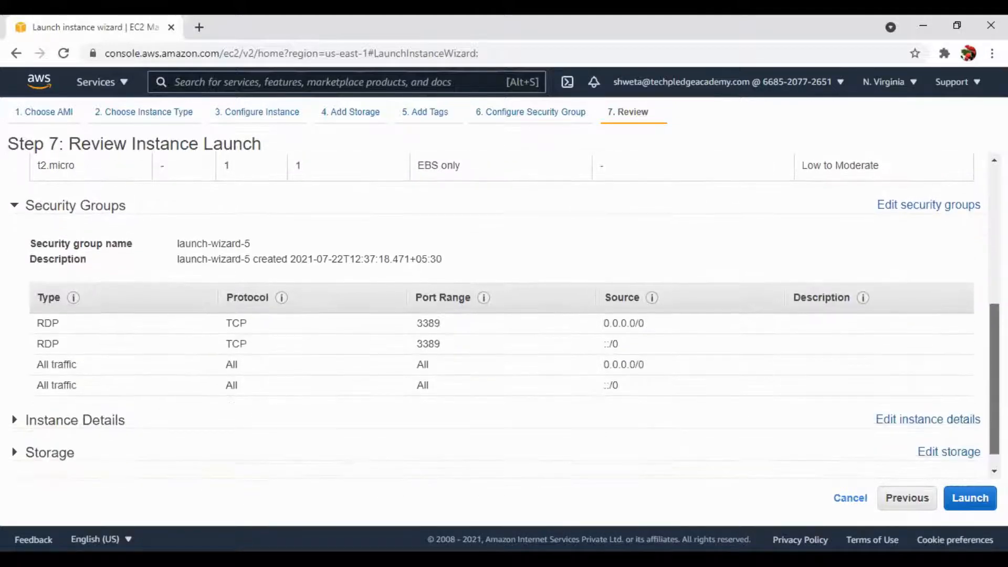
drag(994, 389, 994, 392)
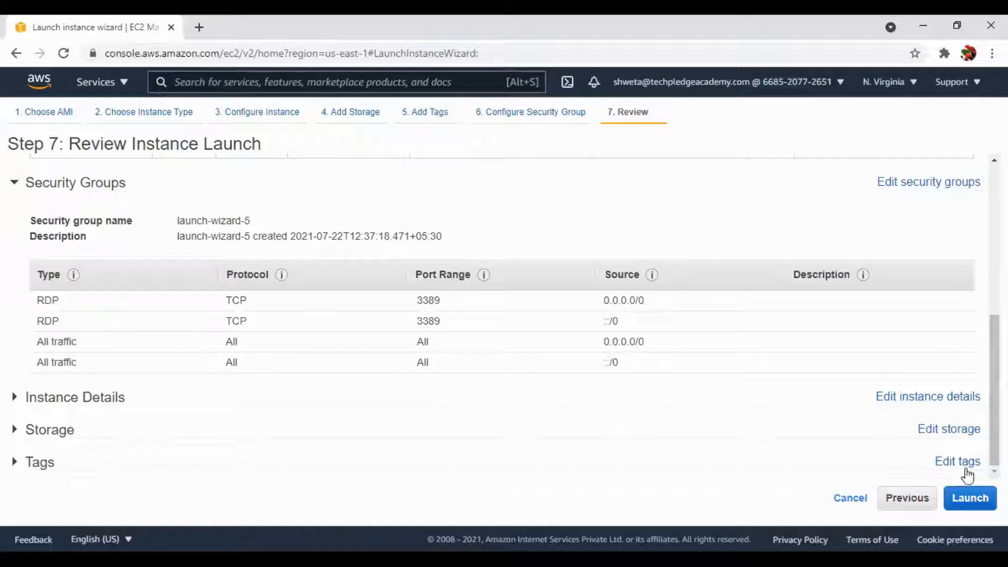
click(974, 508)
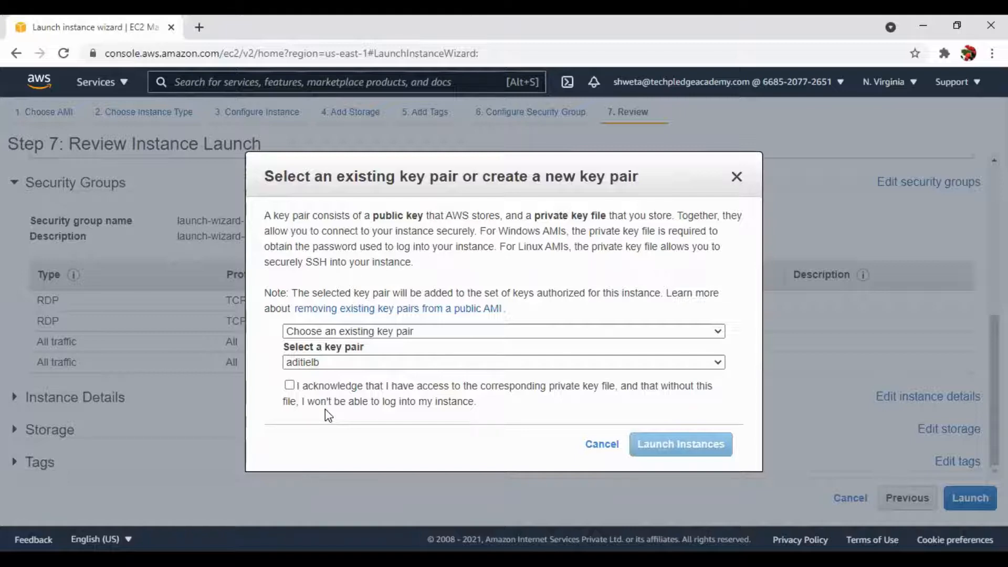
Step: Create a new key pair named aws_key and download its private key file
click(443, 331)
click(427, 355)
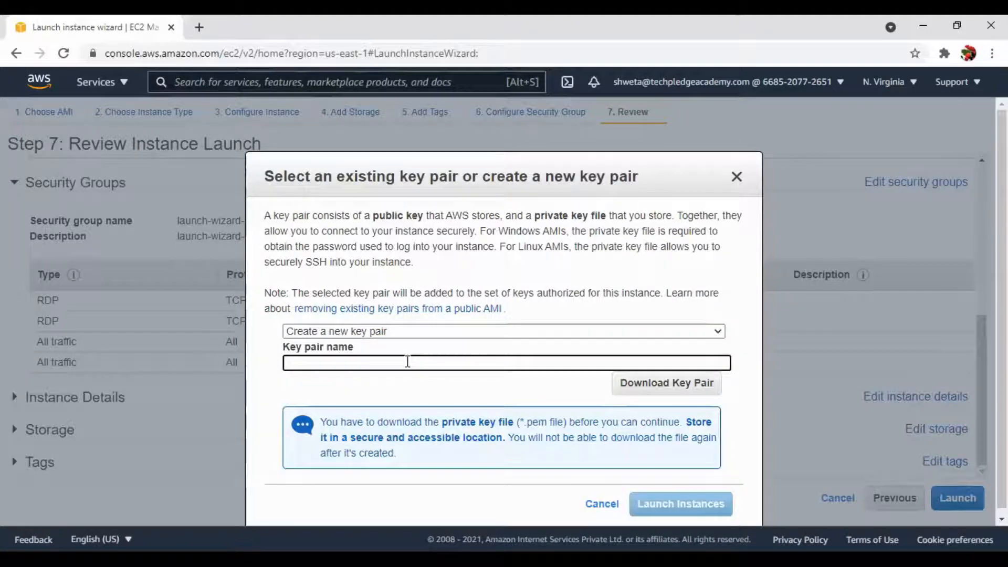
text(aws)
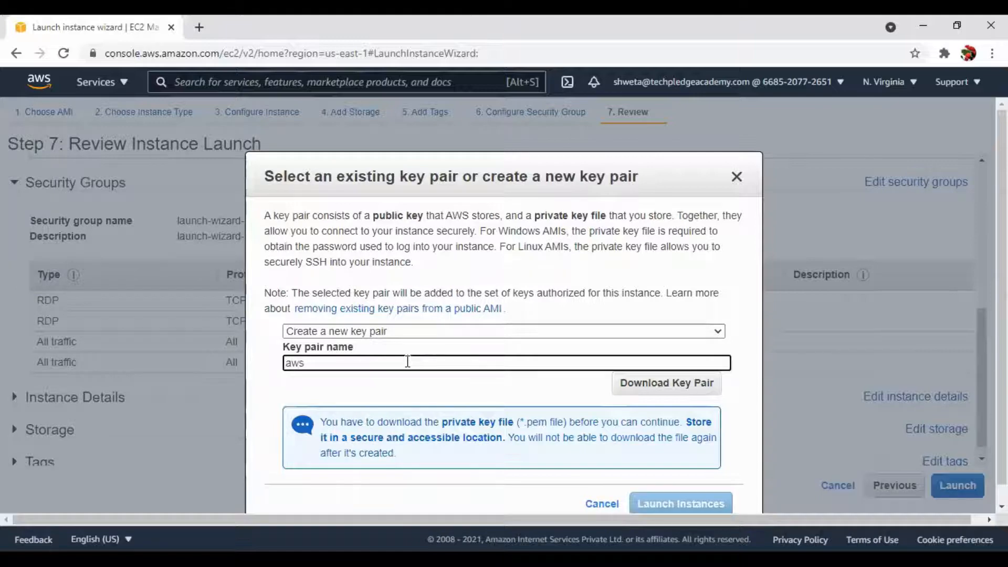
text(_key)
click(686, 392)
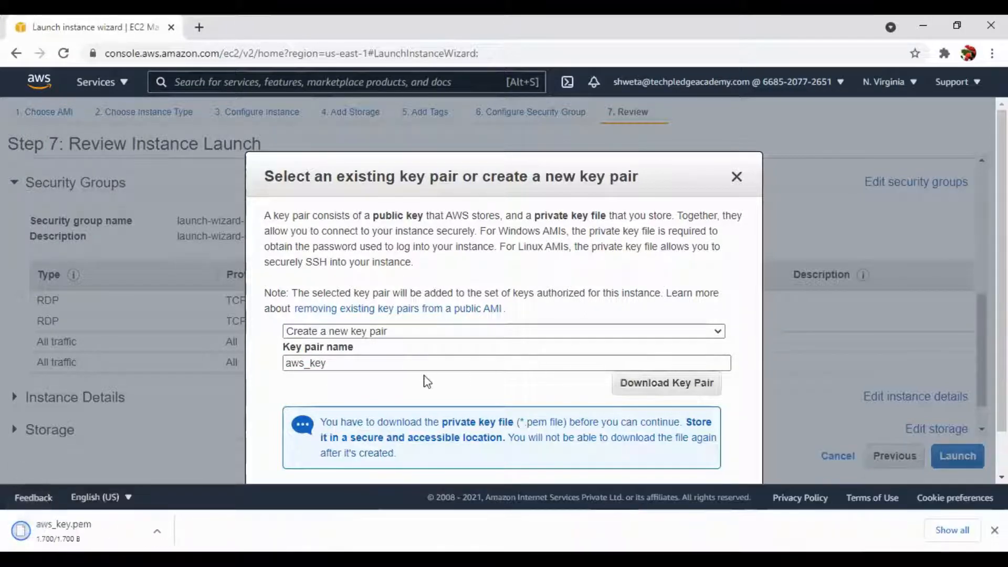
Step: Launch the instance with the new key pair and open it in the instances list
drag(1002, 273, 1002, 315)
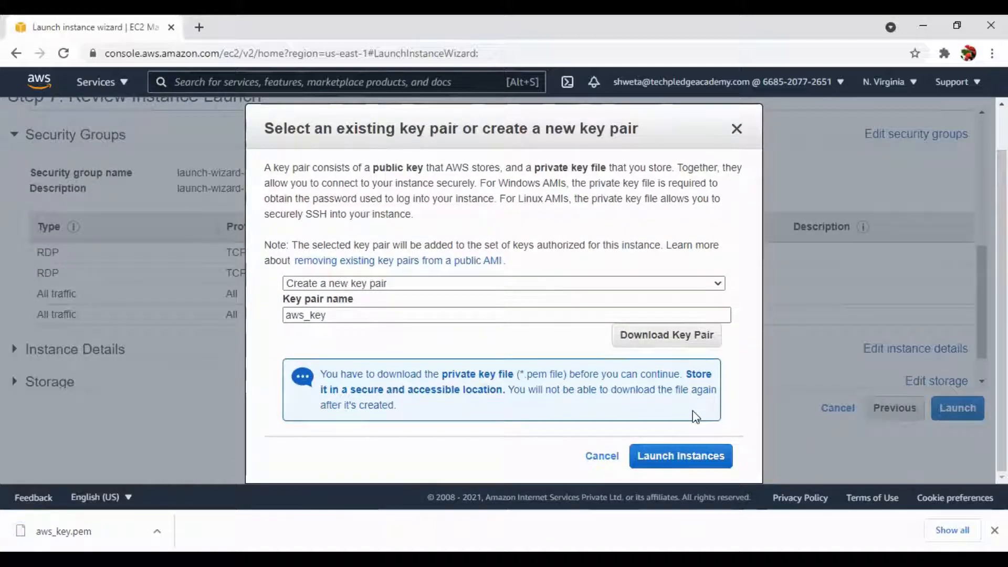
click(694, 466)
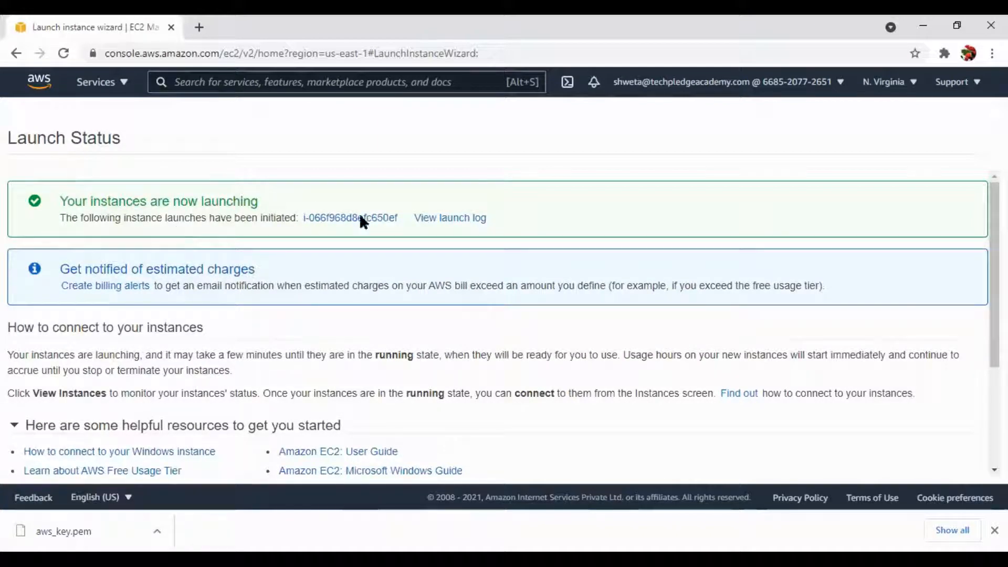
click(377, 222)
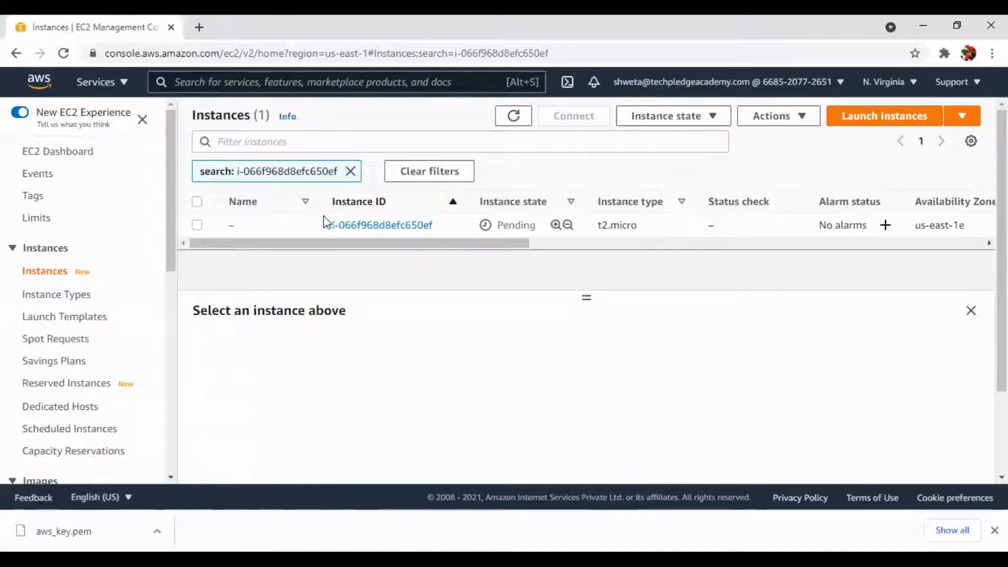
Step: Name the new instance "machine" and save the name
mouse_move(288, 223)
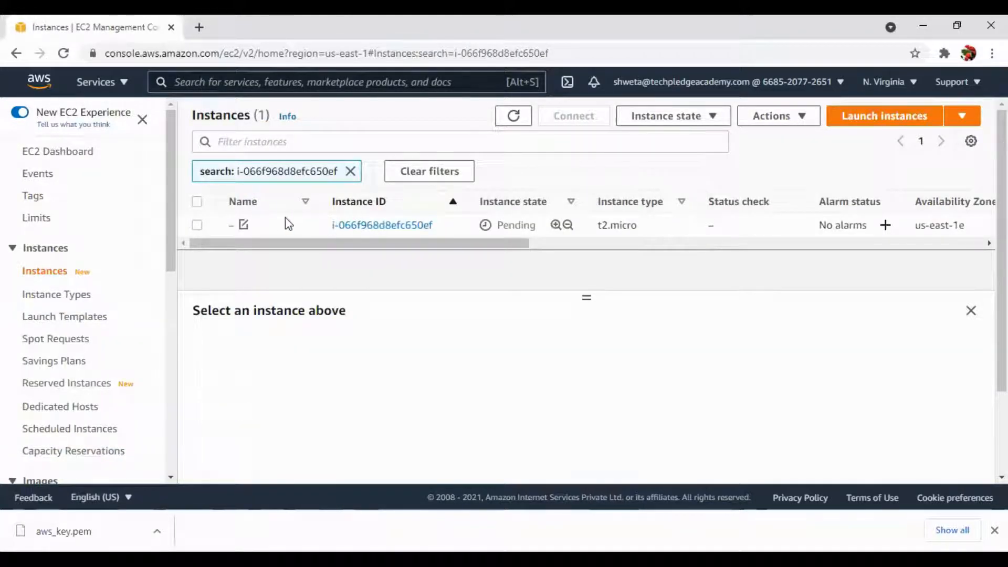
click(243, 225)
click(294, 251)
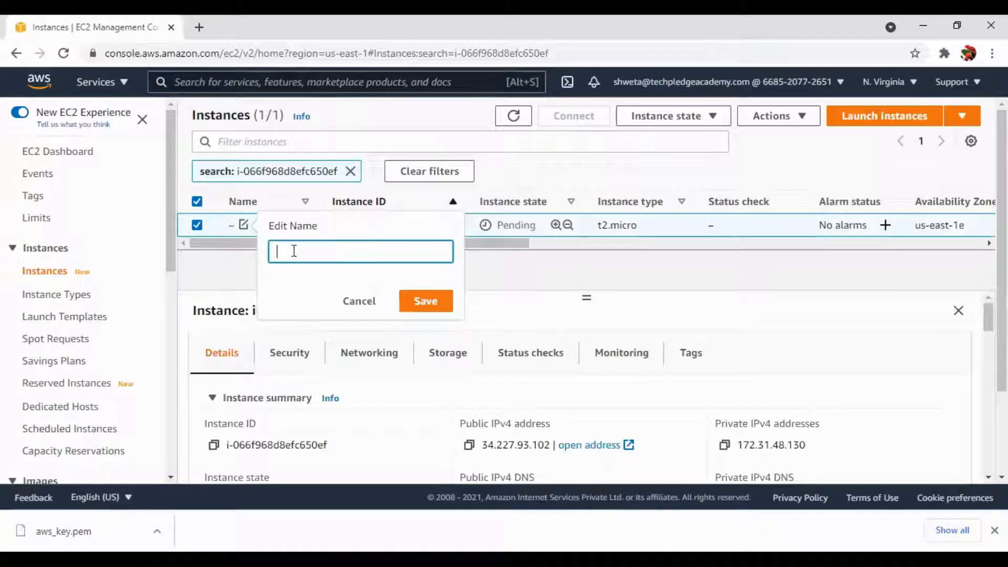
text(machine)
key(BackSpace)
key(BackSpace)
key(BackSpace)
key(BackSpace)
key(BackSpace)
key(BackSpace)
key(BackSpace)
text(1)
key(BackSpace)
text(machine)
key(BackSpace)
key(BackSpace)
key(BackSpace)
key(BackSpace)
key(BackSpace)
key(BackSpace)
key(BackSpace)
text(machine1)
click(421, 302)
text(m)
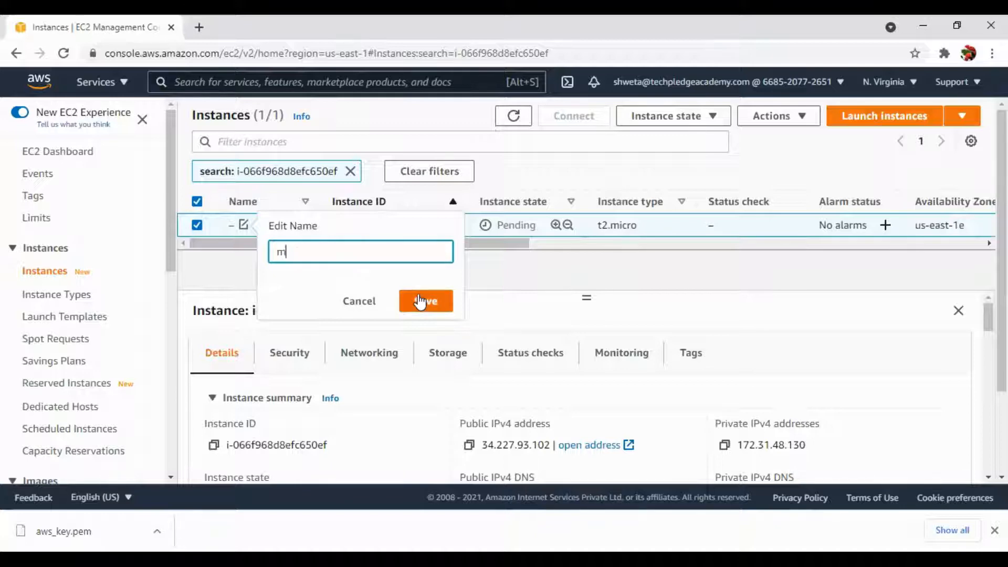
text(achine)
click(426, 303)
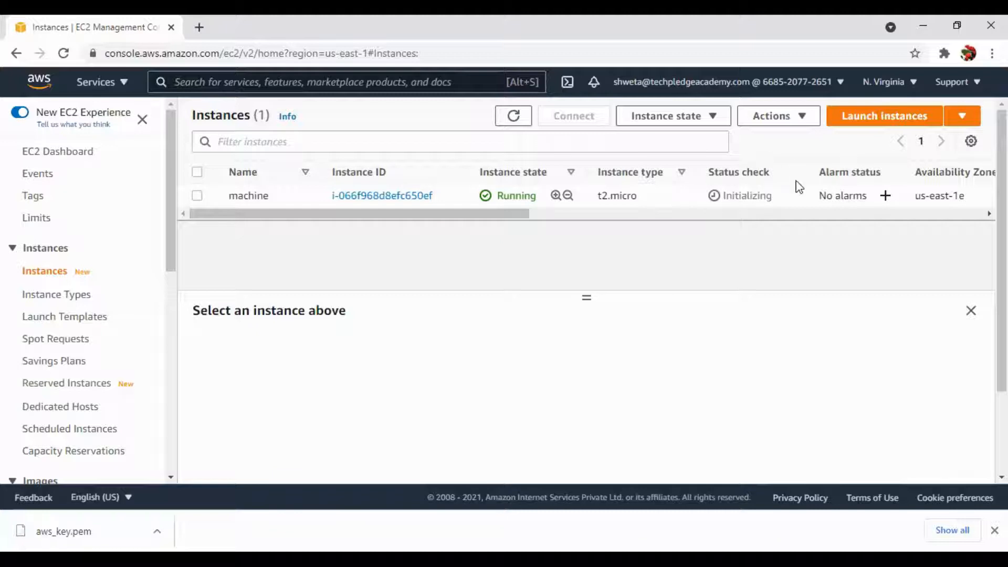
Step: Get an instance screenshot of the instance "machine" from its monitoring and troubleshooting actions
click(199, 195)
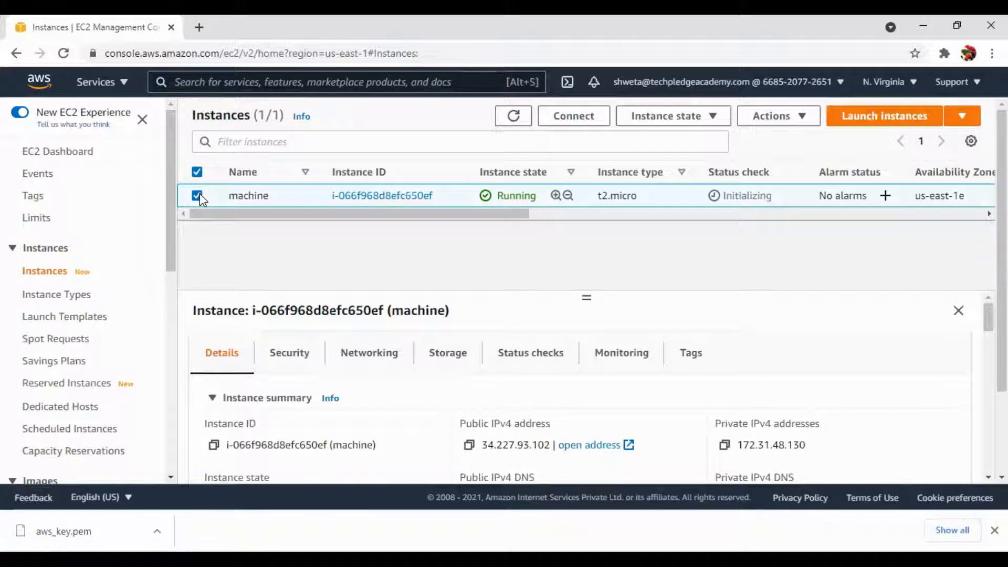
click(764, 120)
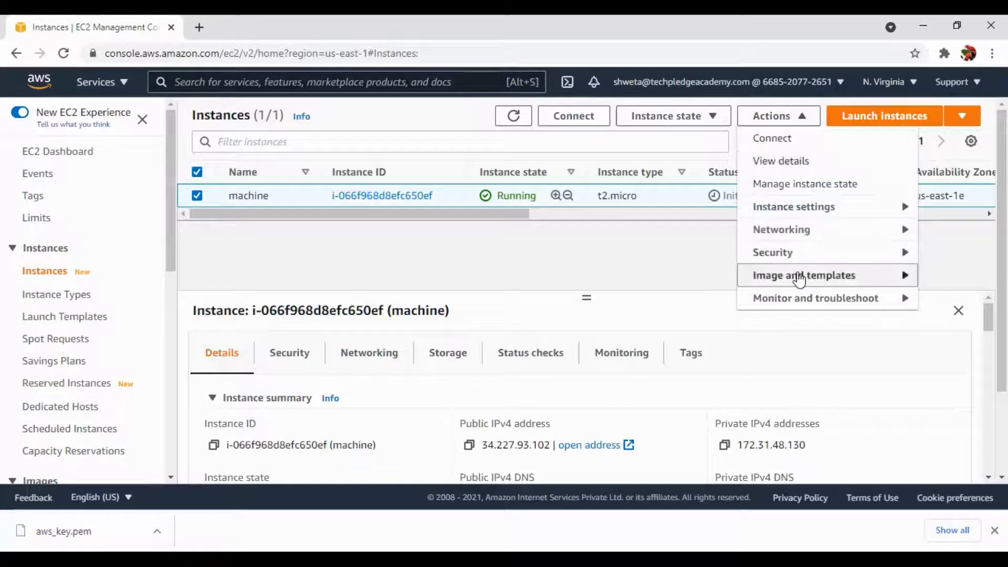
click(799, 298)
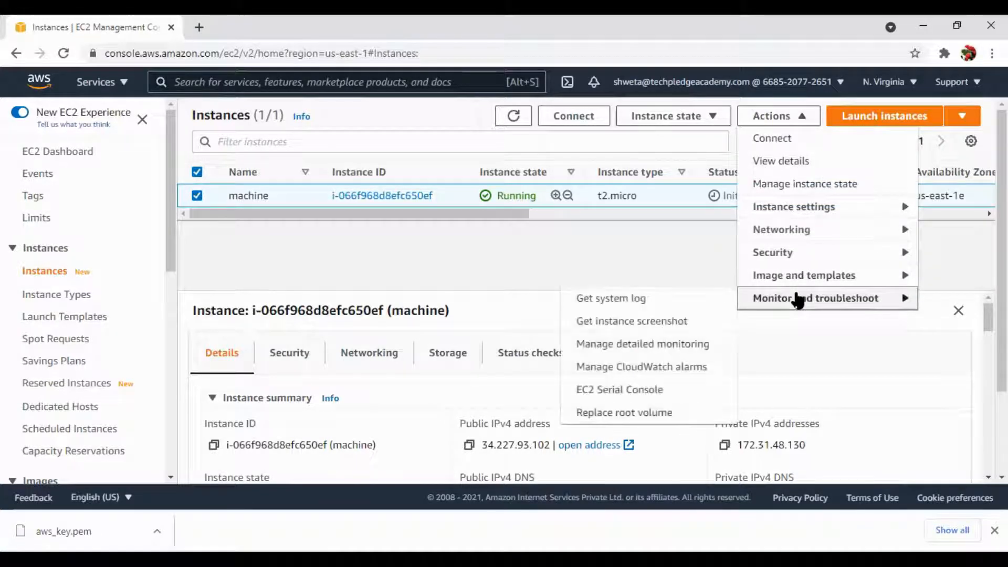
click(658, 326)
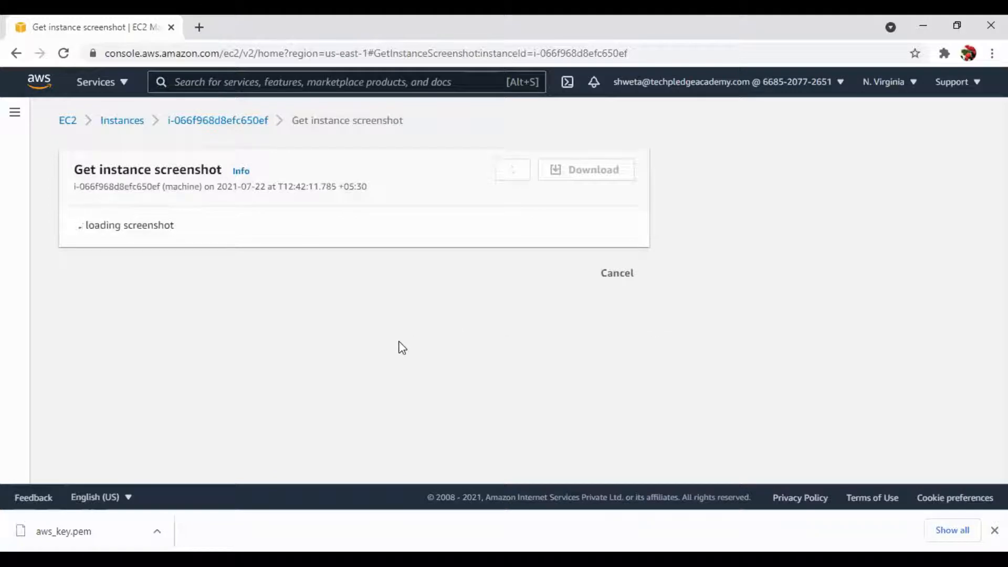
Step: Examine the instance screenshot to check whether the Windows machine has finished booting
scroll(400, 344, down, 5)
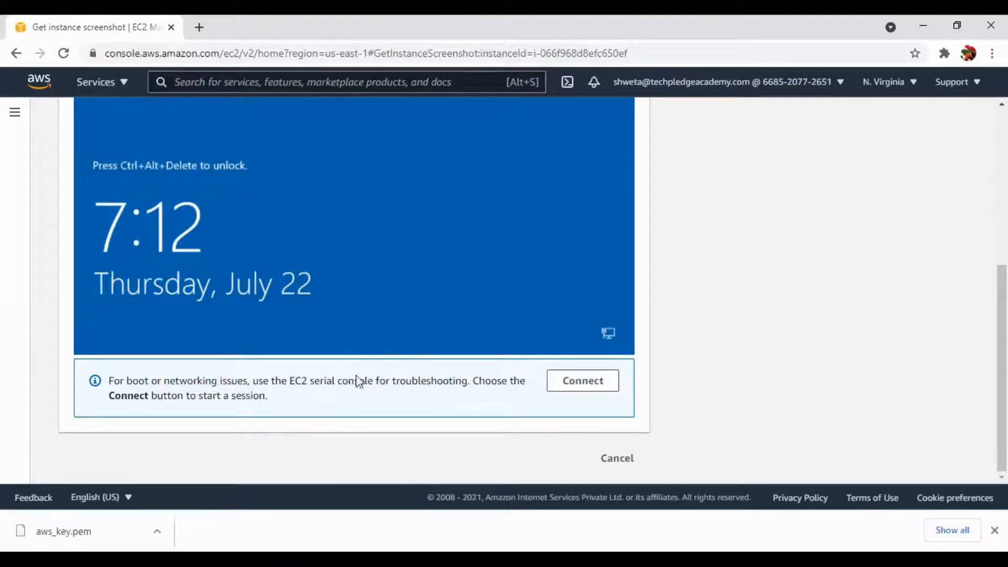
scroll(464, 226, up, 2)
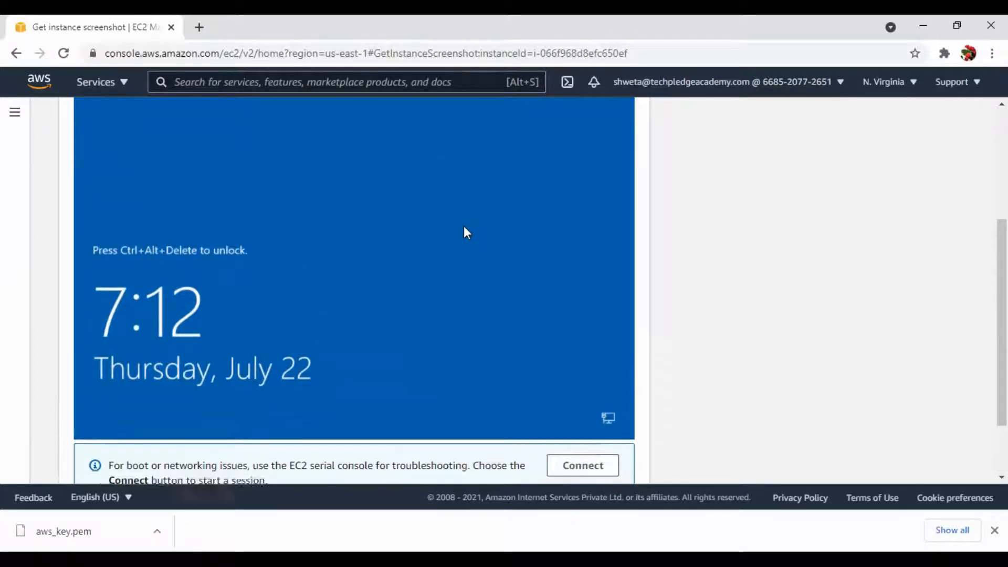
scroll(361, 341, up, 3)
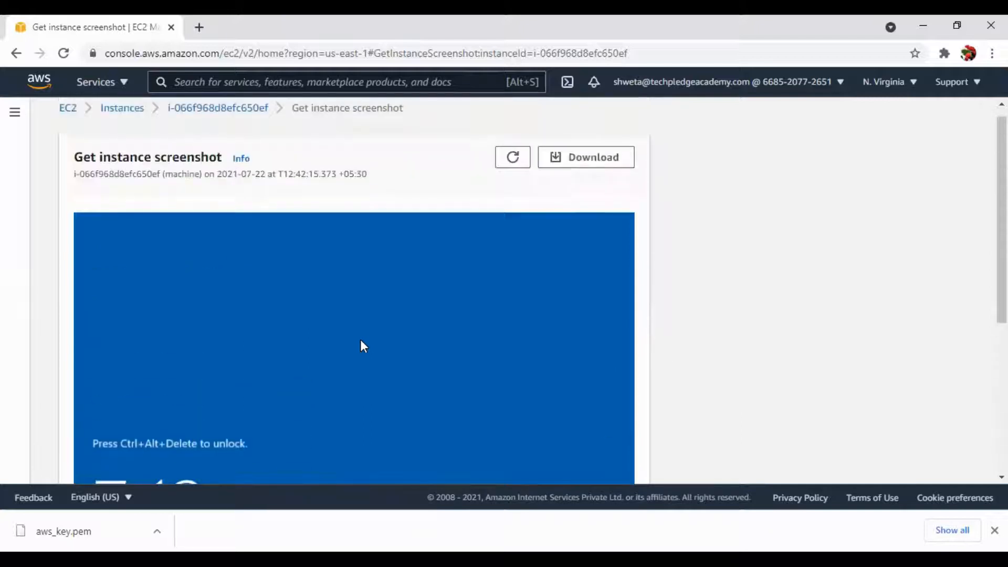
scroll(361, 340, down, 3)
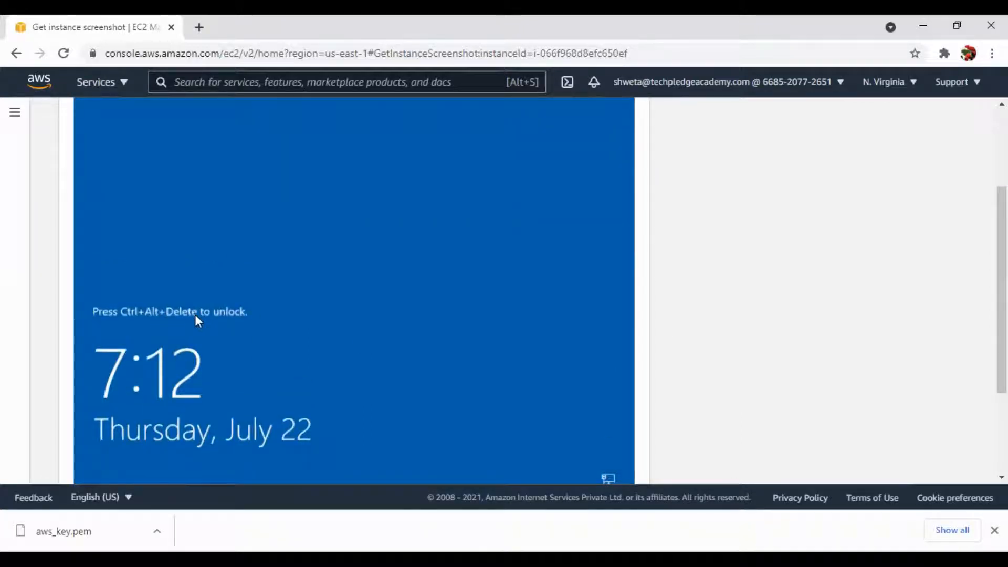
scroll(257, 320, up, 3)
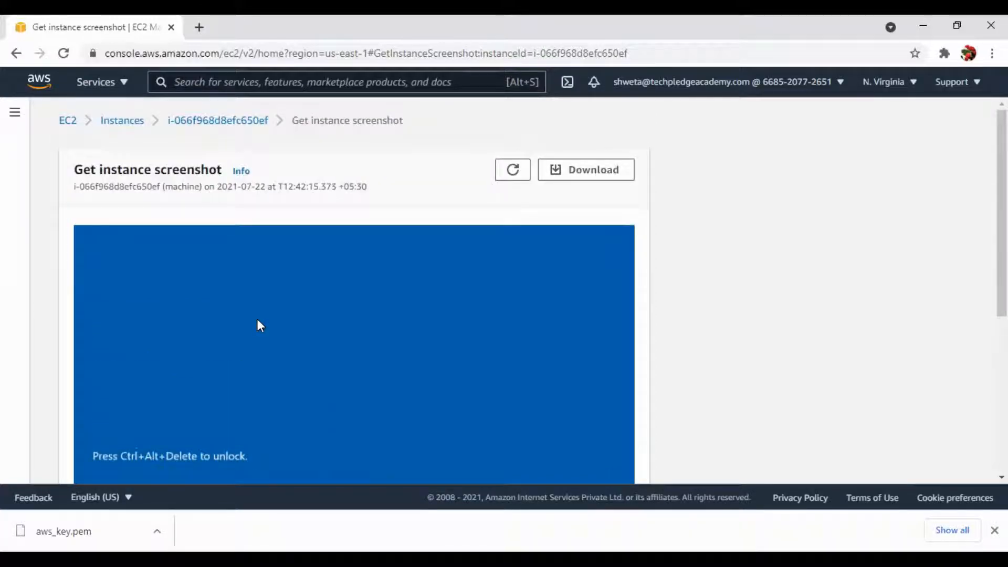
scroll(257, 320, down, 3)
scroll(257, 320, up, 3)
scroll(261, 223, down, 5)
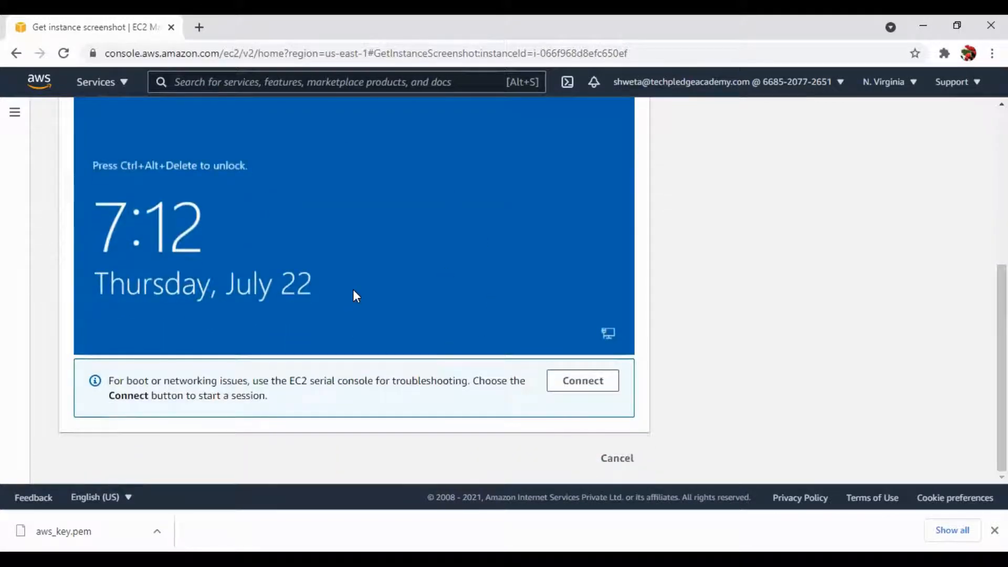
scroll(353, 294, up, 1)
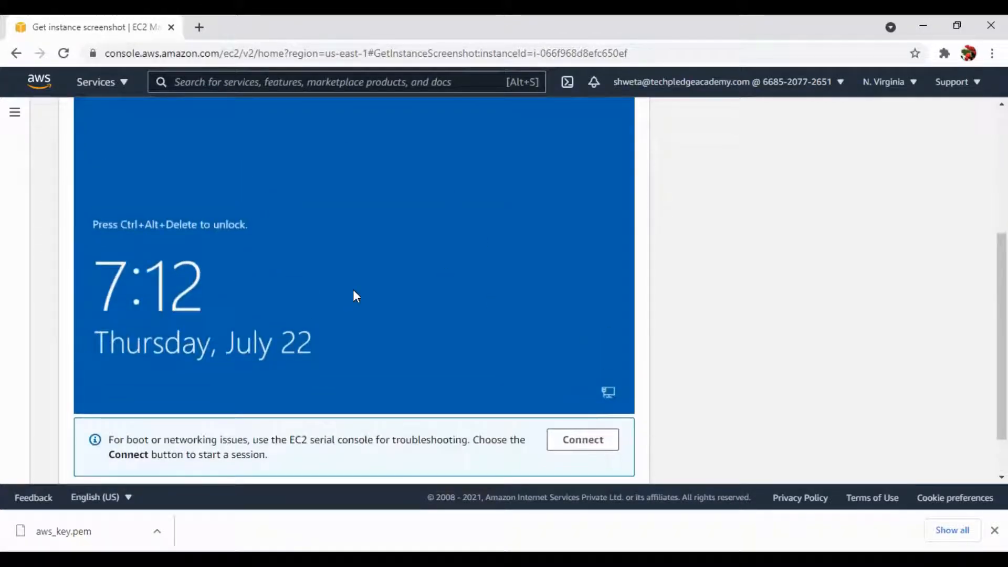
scroll(353, 292, up, 4)
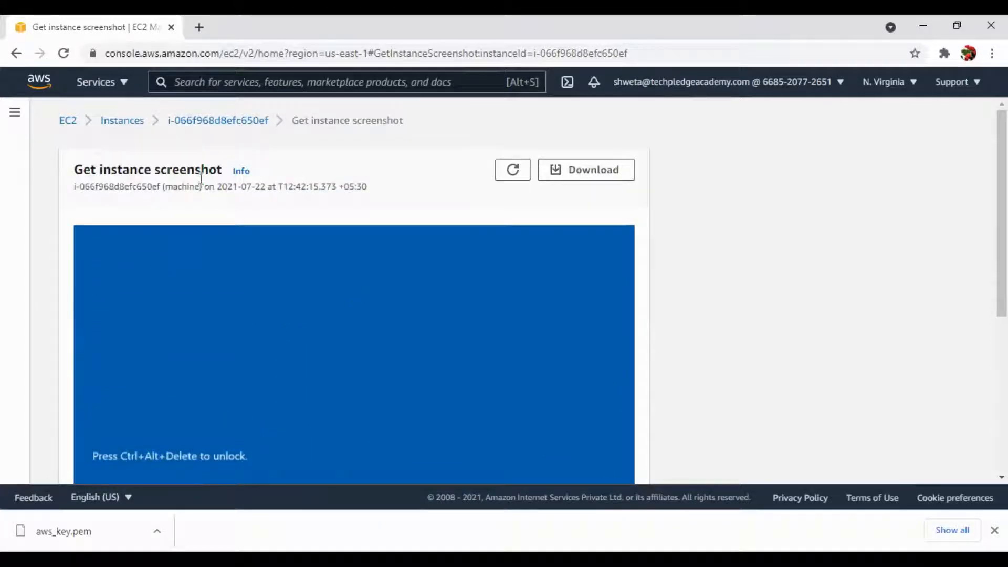
Step: Return to the instances list and open the RDP client connection details for the instance "machine"
click(113, 123)
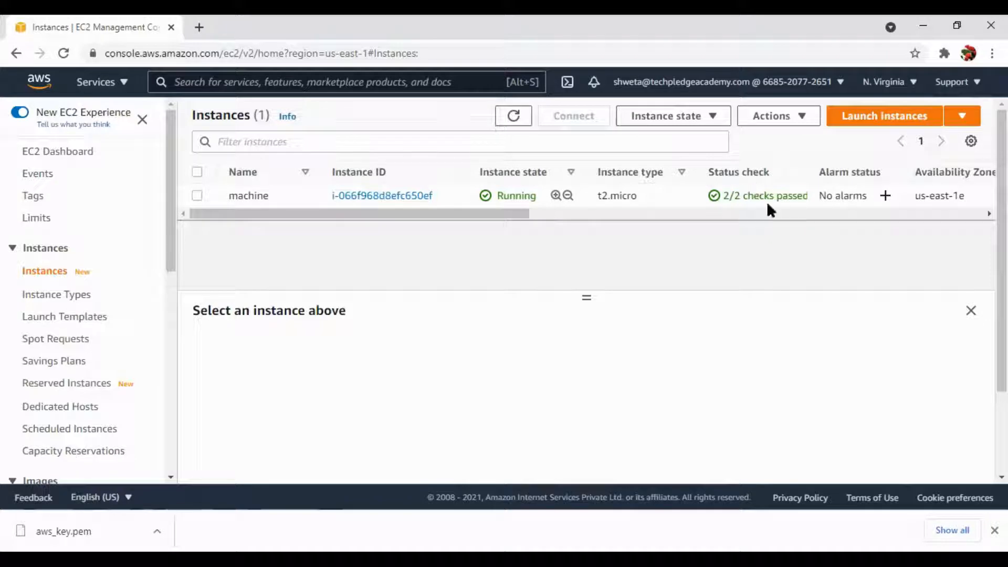
drag(531, 216, 447, 236)
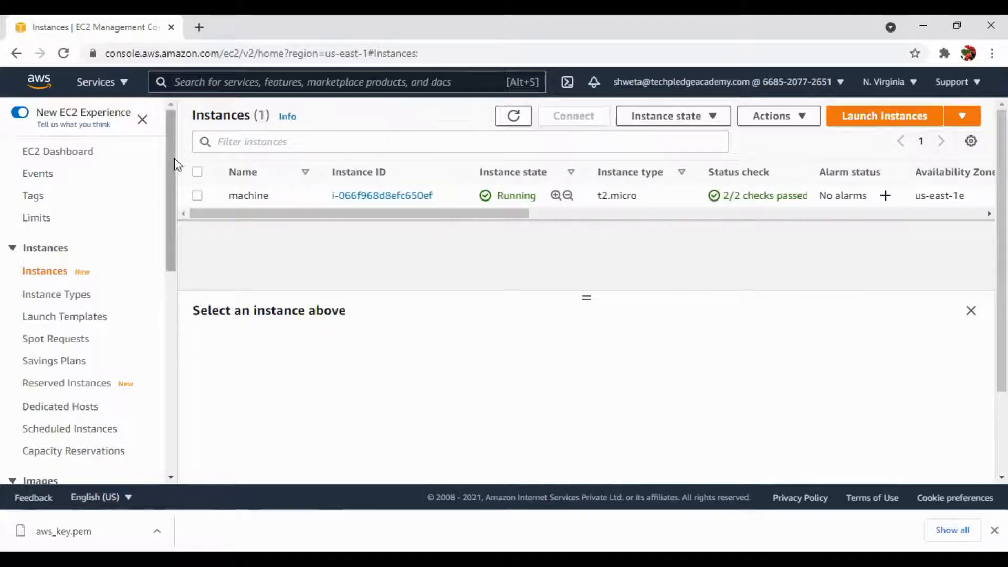
click(198, 173)
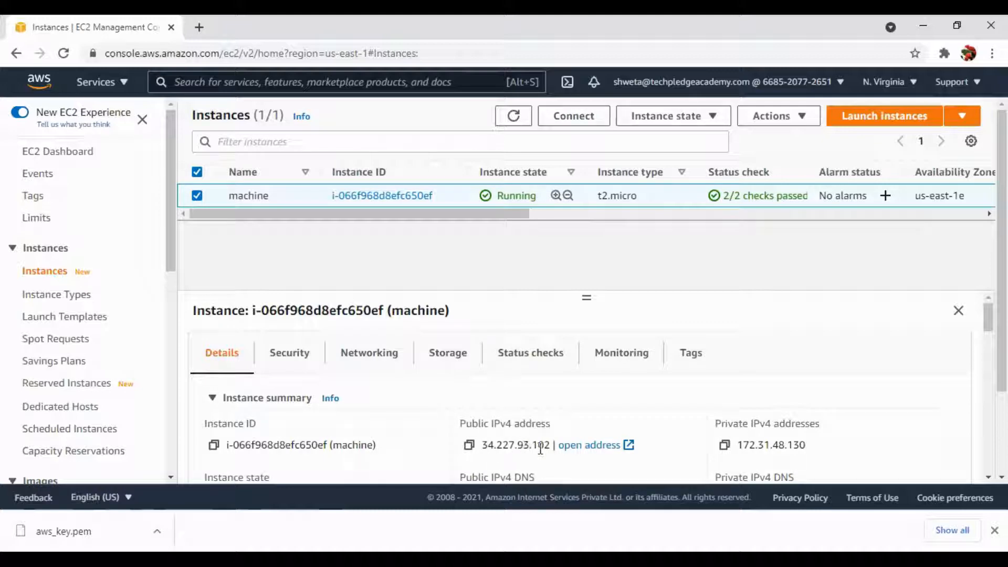
click(582, 122)
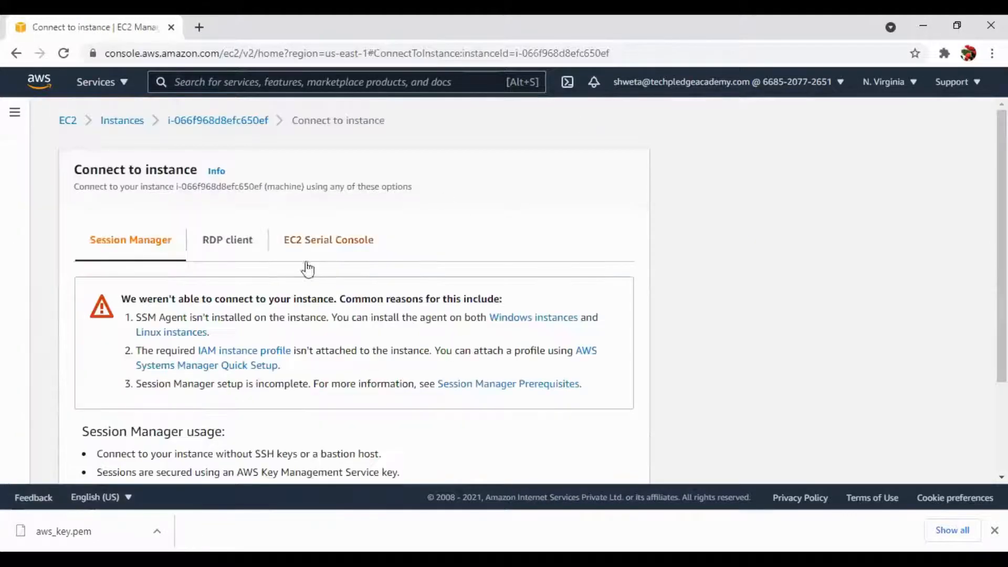
click(234, 238)
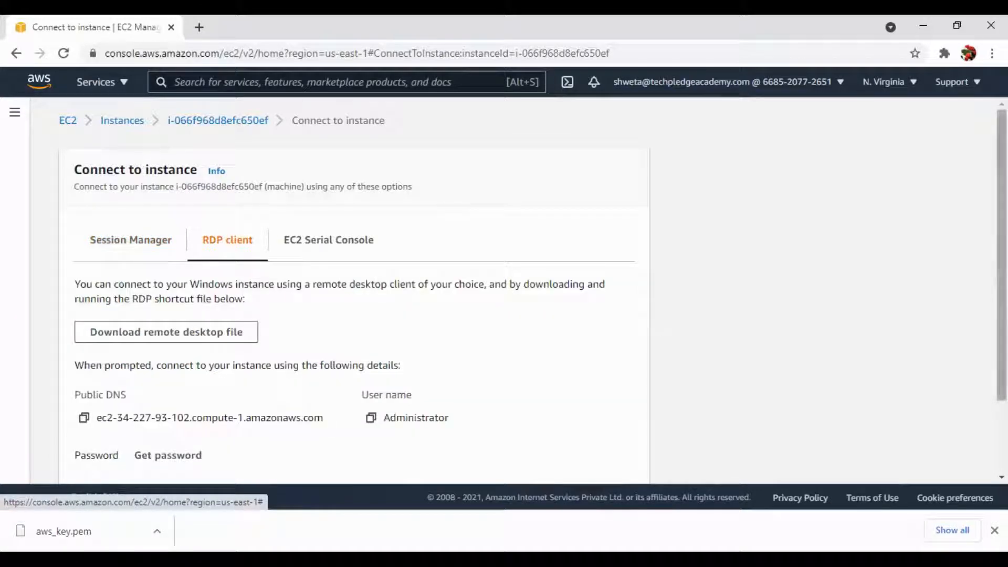
scroll(1002, 263, down, 2)
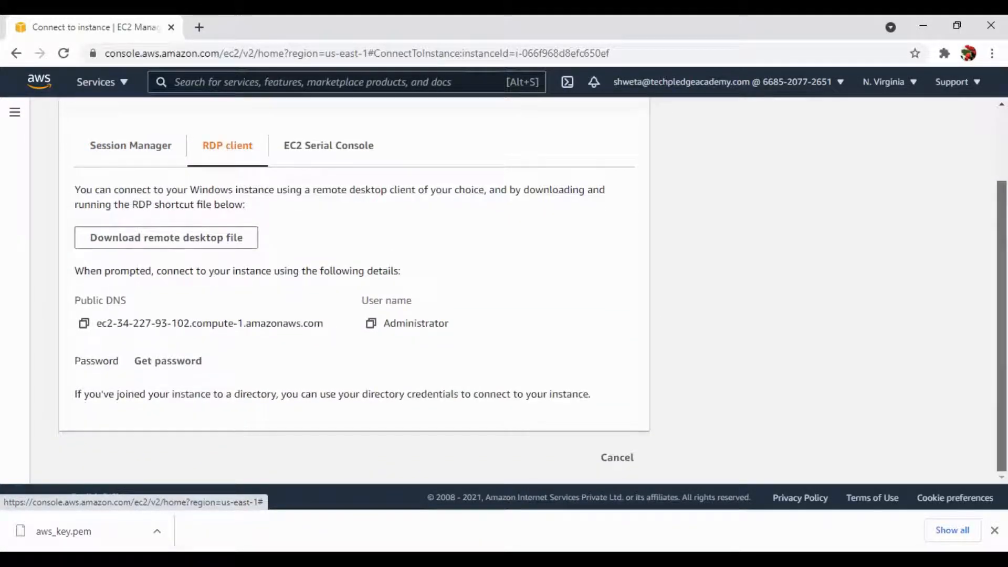
Step: Download the instance's remote desktop file and decrypt its Windows administrator password with the aws_key.pem key pair file
click(182, 254)
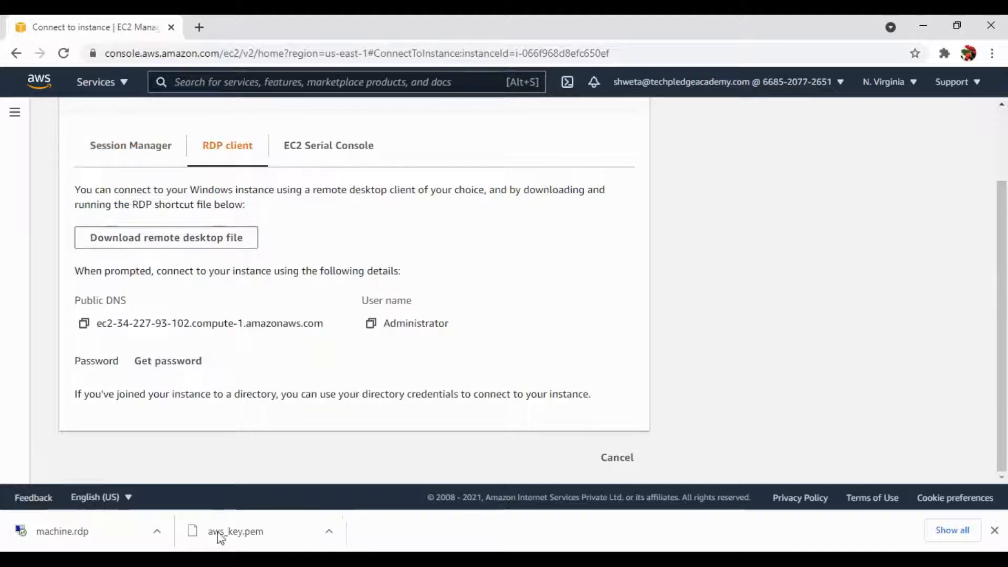
click(170, 362)
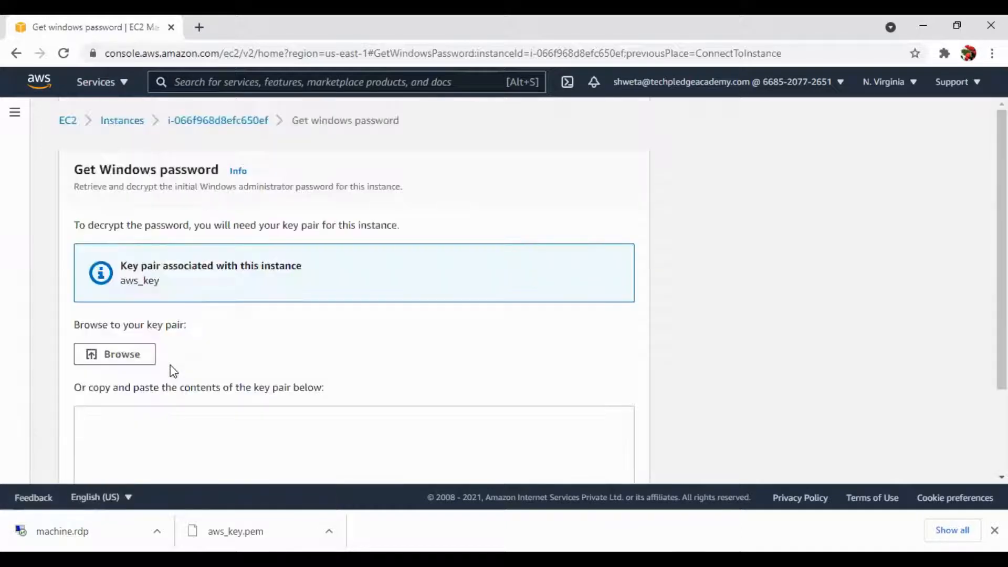
scroll(173, 370, down, 2)
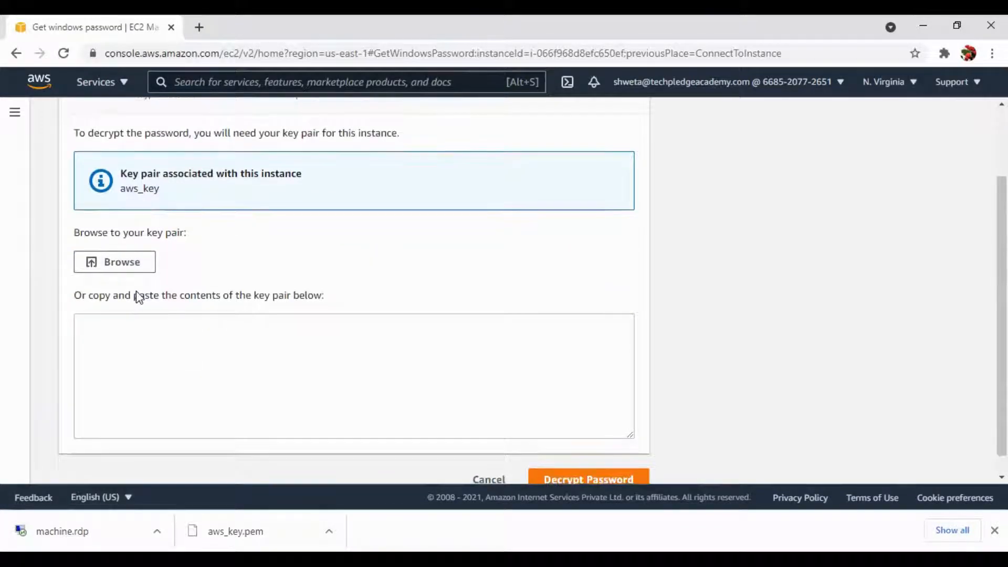
click(141, 261)
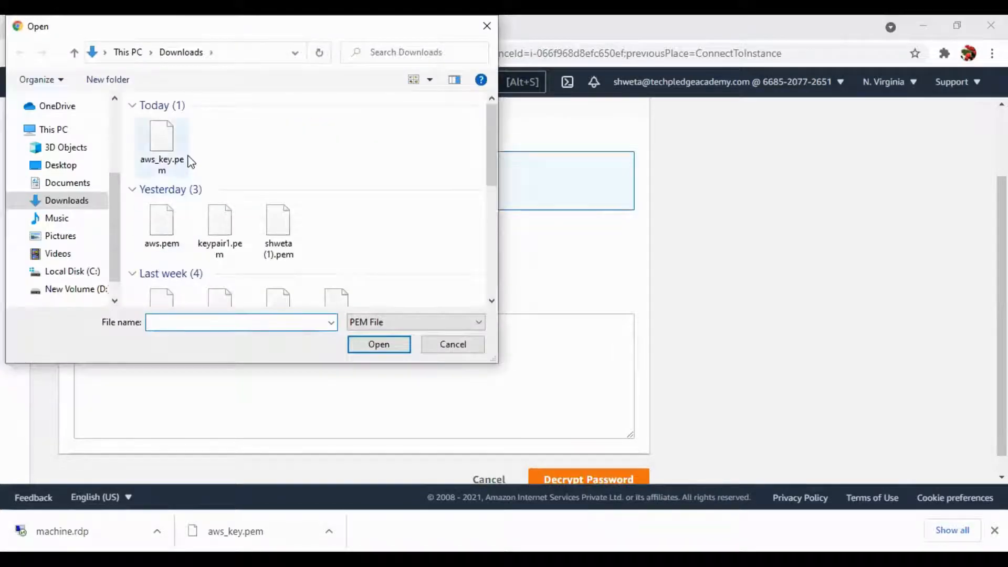
click(174, 149)
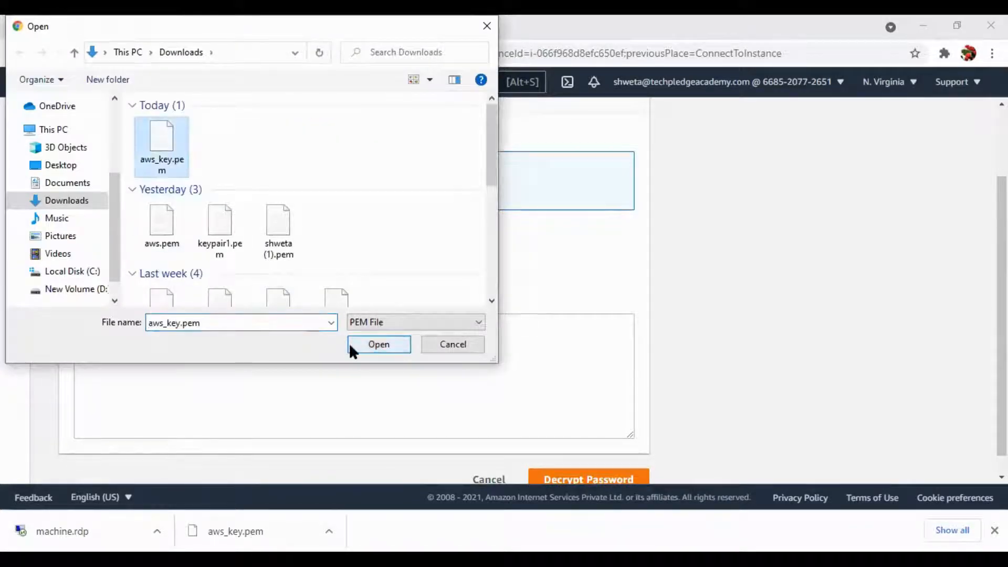
click(369, 346)
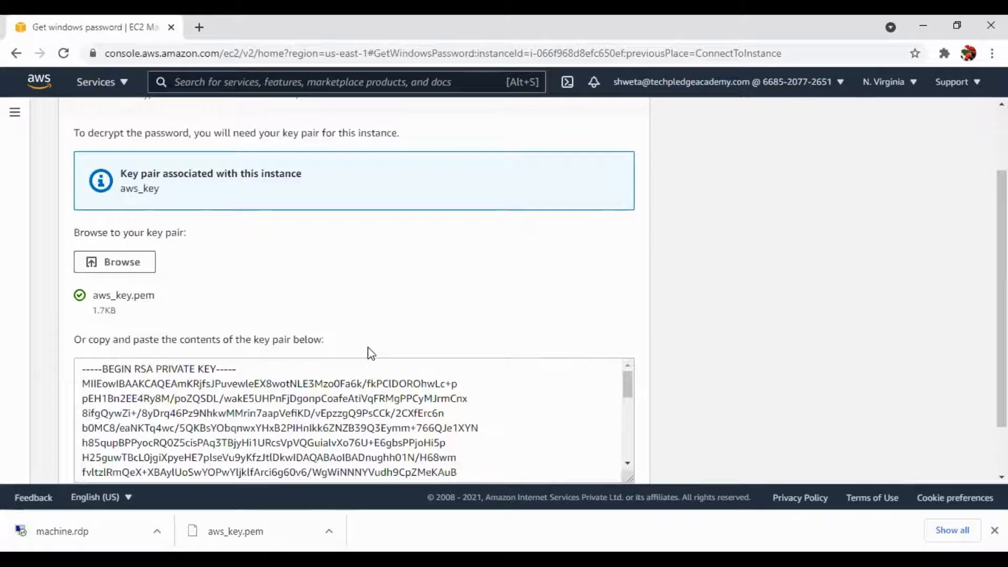
scroll(1002, 315, down, 2)
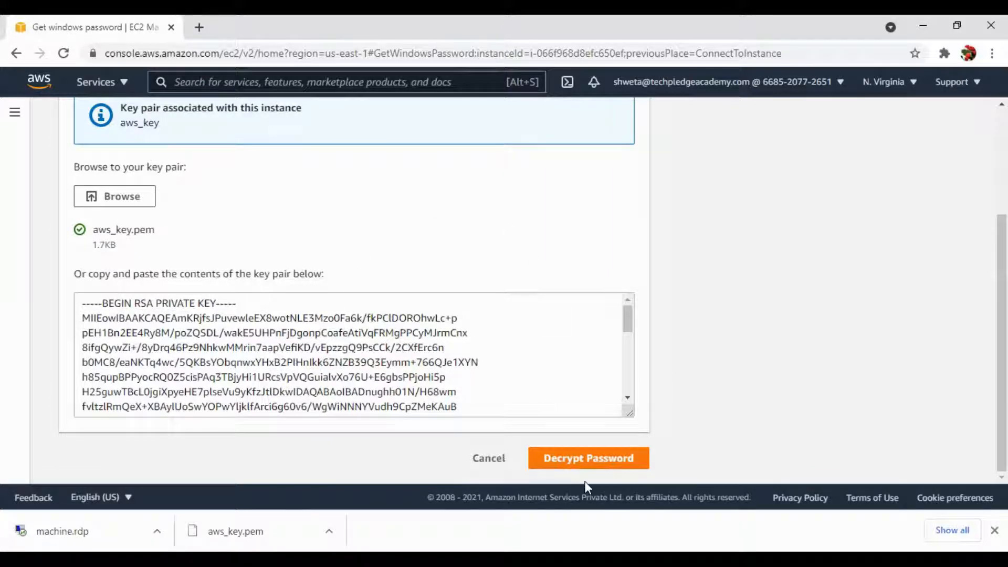
click(592, 462)
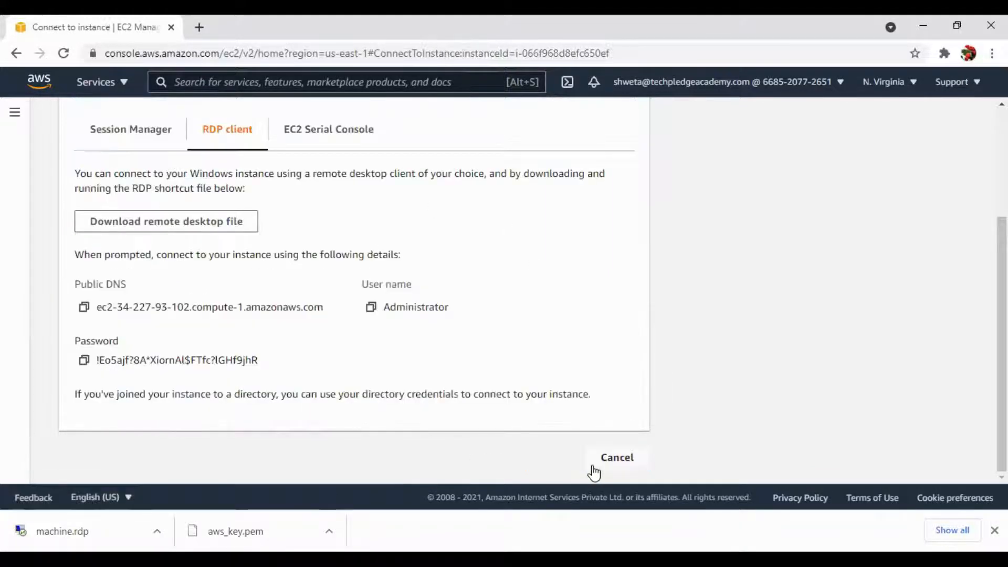
Step: Connect to the instance through machine.rdp with the decrypted administrator password, accepting the unknown publisher and the unverified certificate
click(84, 362)
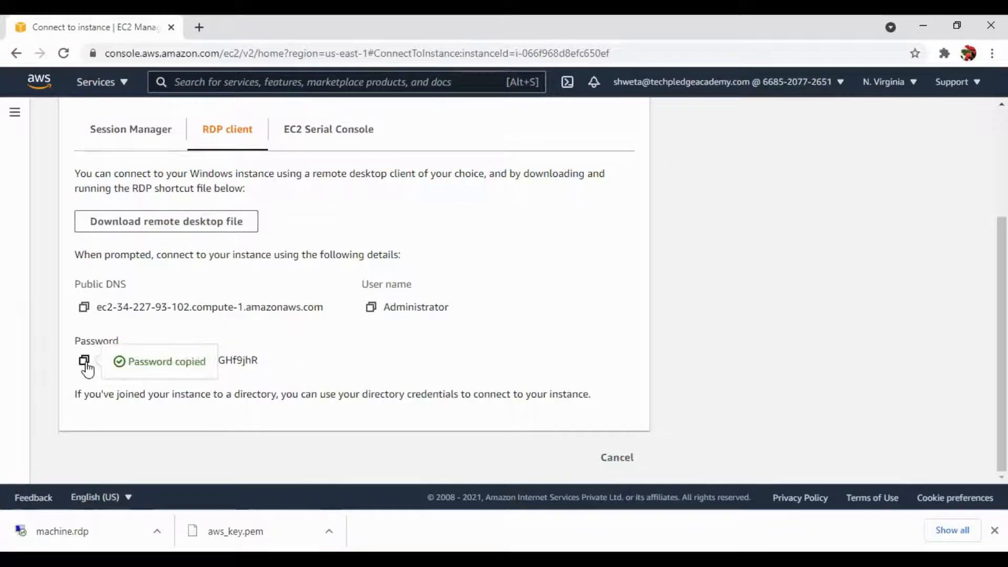
click(108, 537)
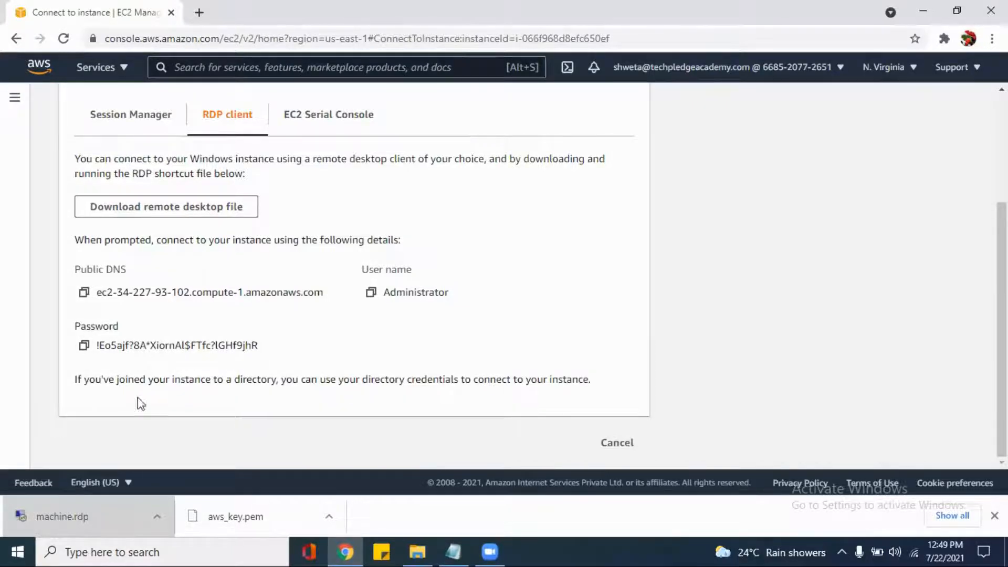
click(65, 527)
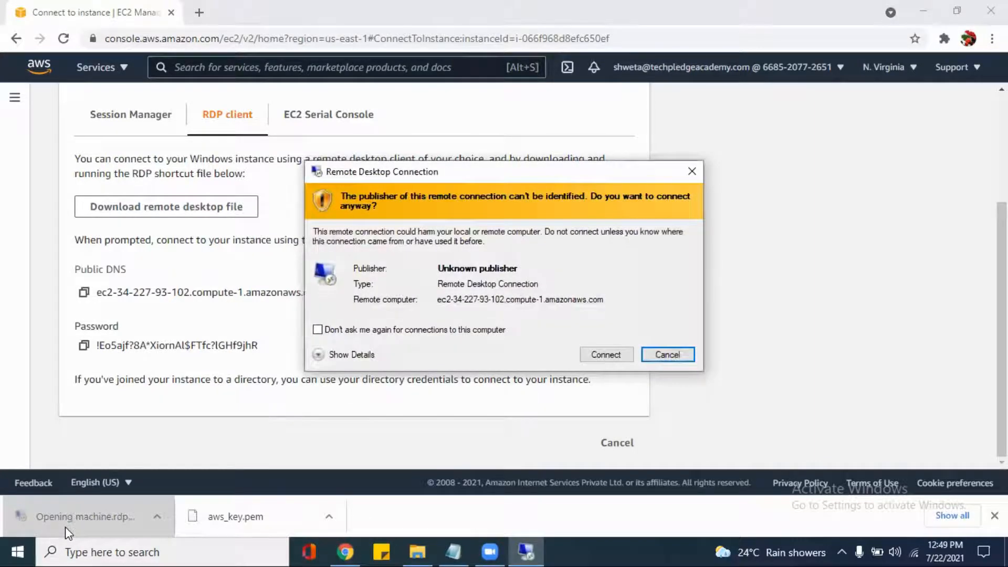
click(606, 355)
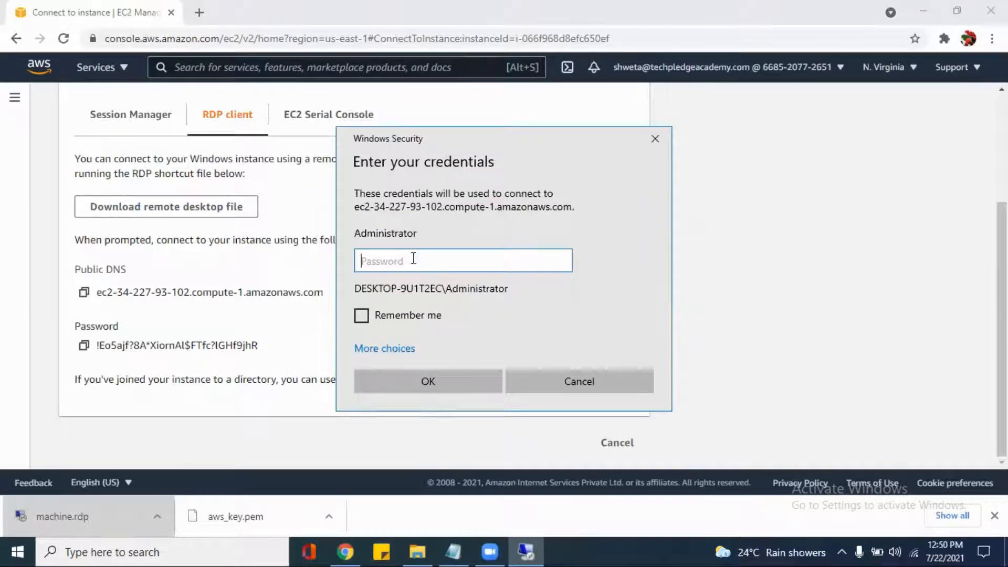
key(ctrl+v)
click(436, 377)
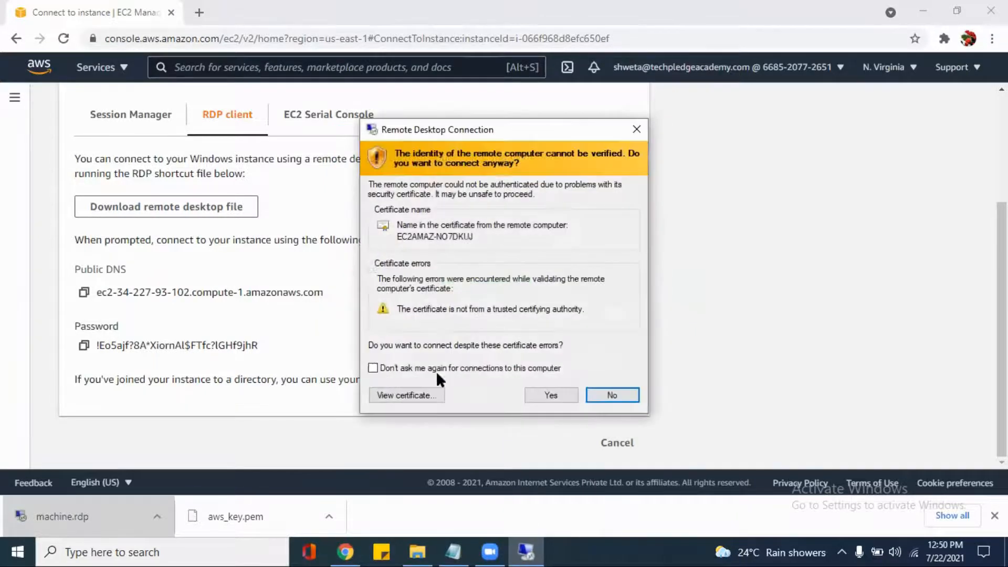
click(565, 395)
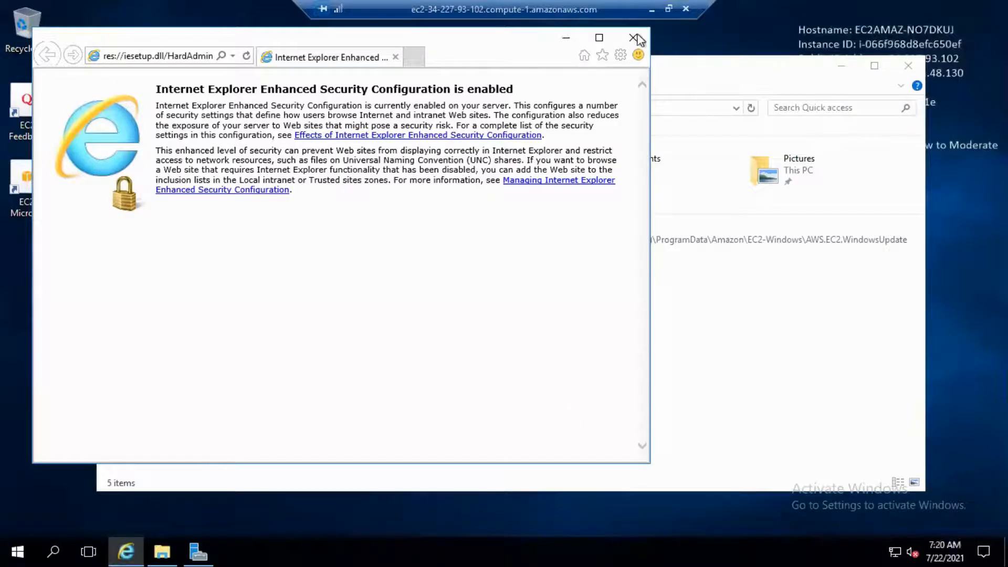
Step: Clear the remote desktop by closing Internet Explorer, the Server Manager error dialog and File Explorer
click(634, 38)
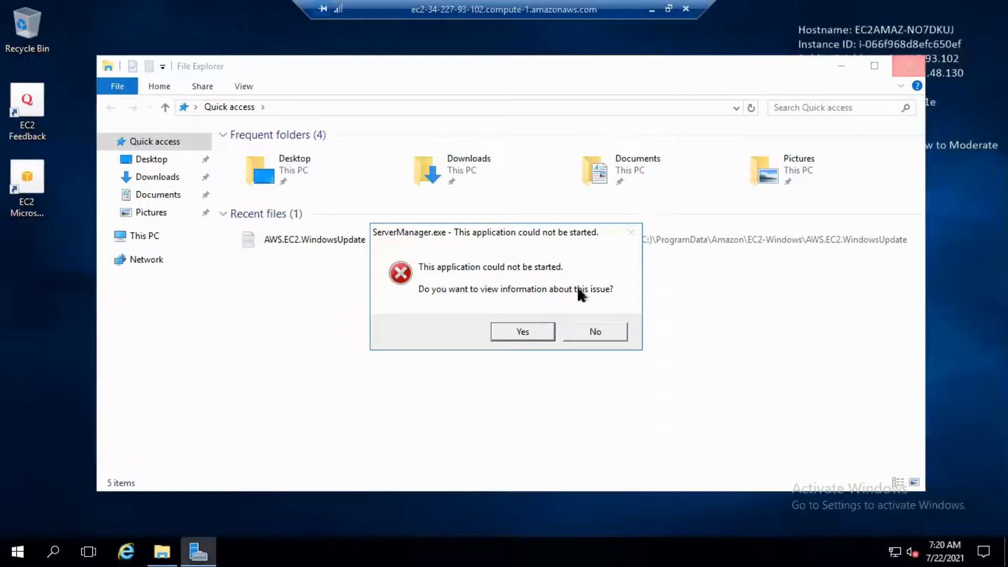
click(586, 331)
click(529, 334)
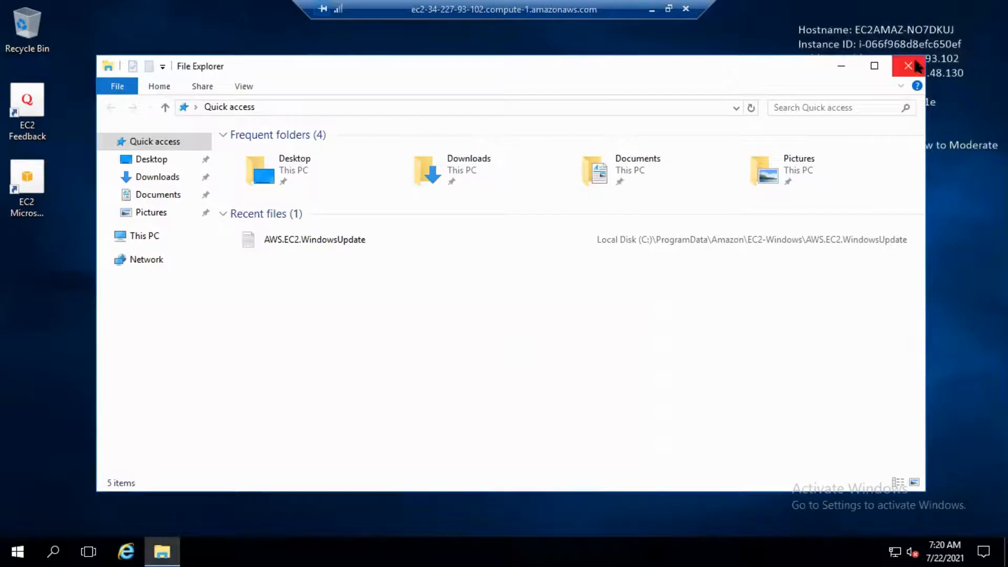
click(909, 65)
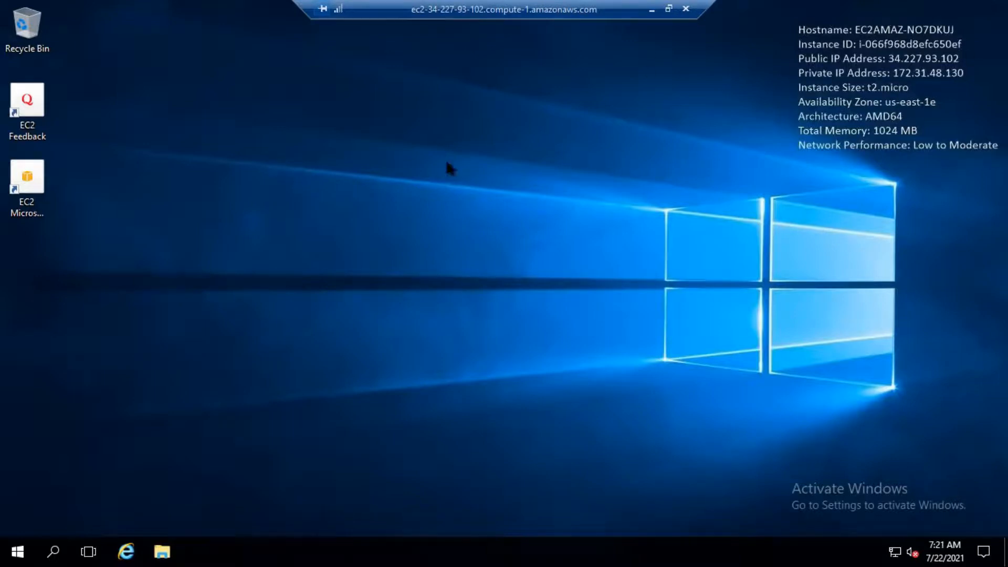
Step: View the server's folders and drives under This PC in File Explorer, and open Internet Explorer
click(161, 548)
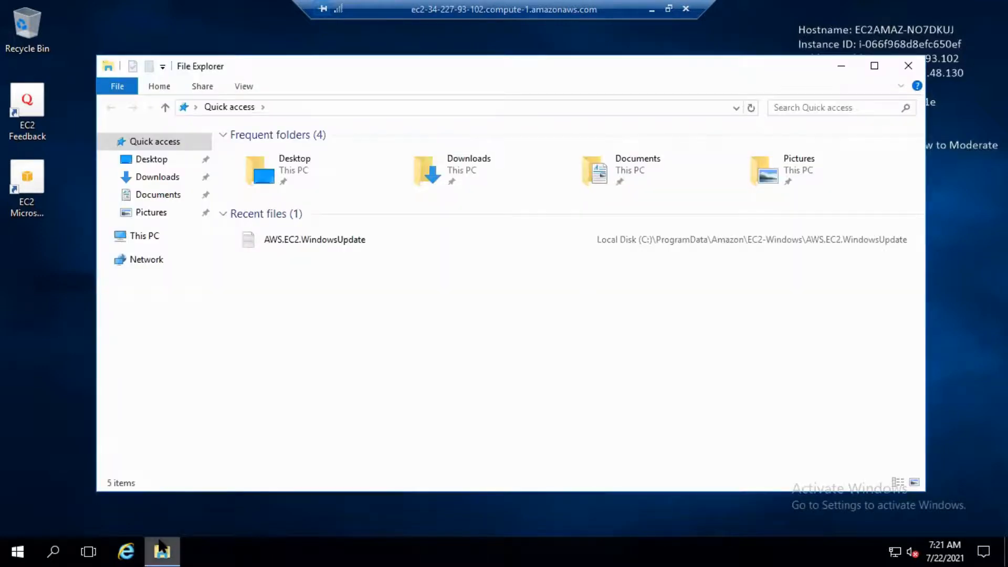
click(149, 238)
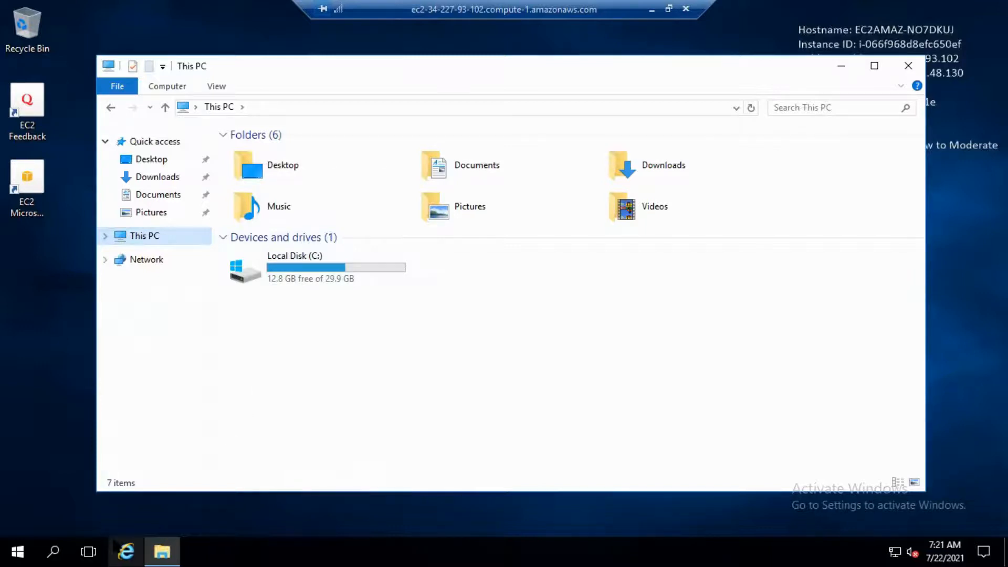
click(126, 551)
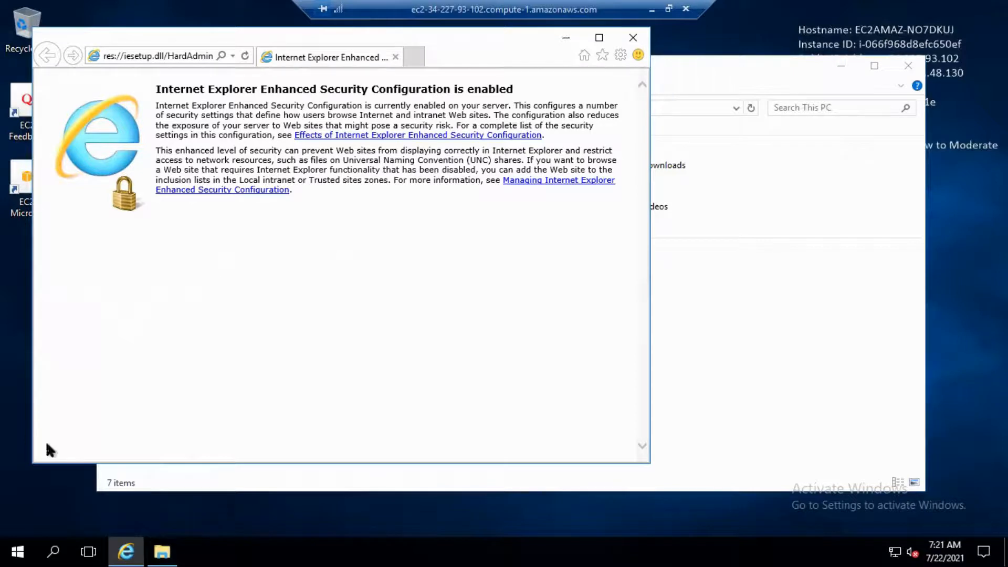
Step: In Server Manager, turn off IE Enhanced Security Configuration on the local server for both Administrators and Users
click(7, 548)
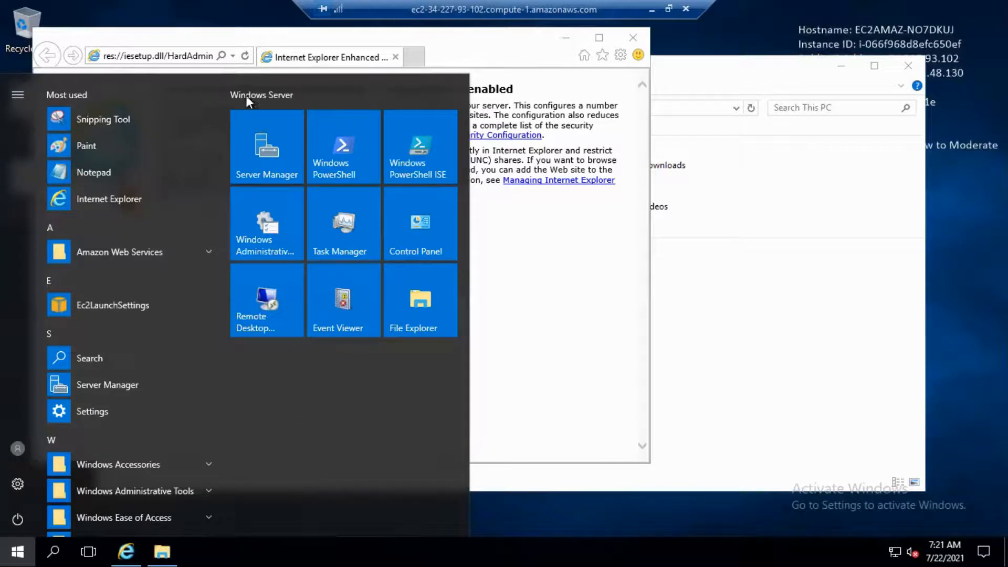
click(273, 143)
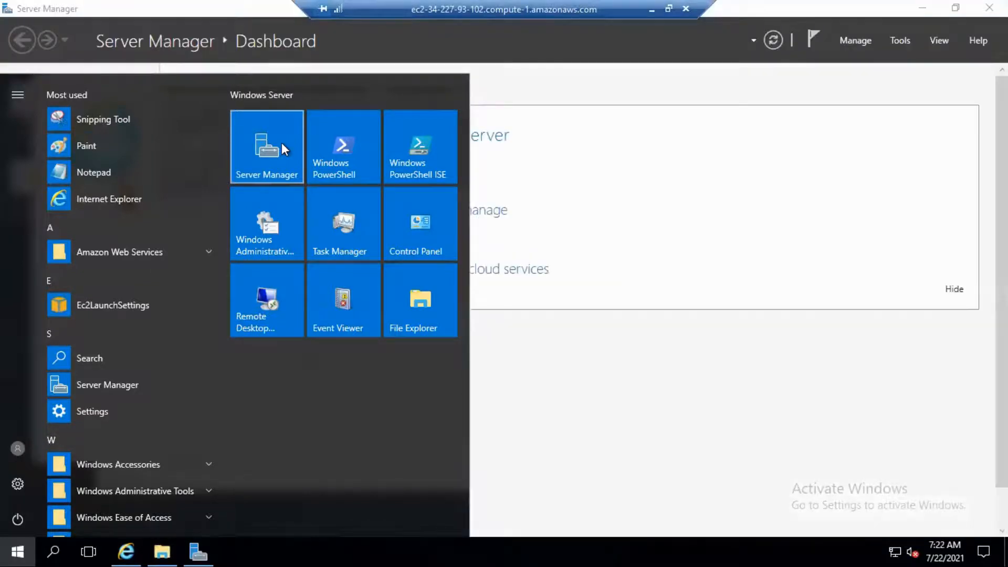
click(766, 354)
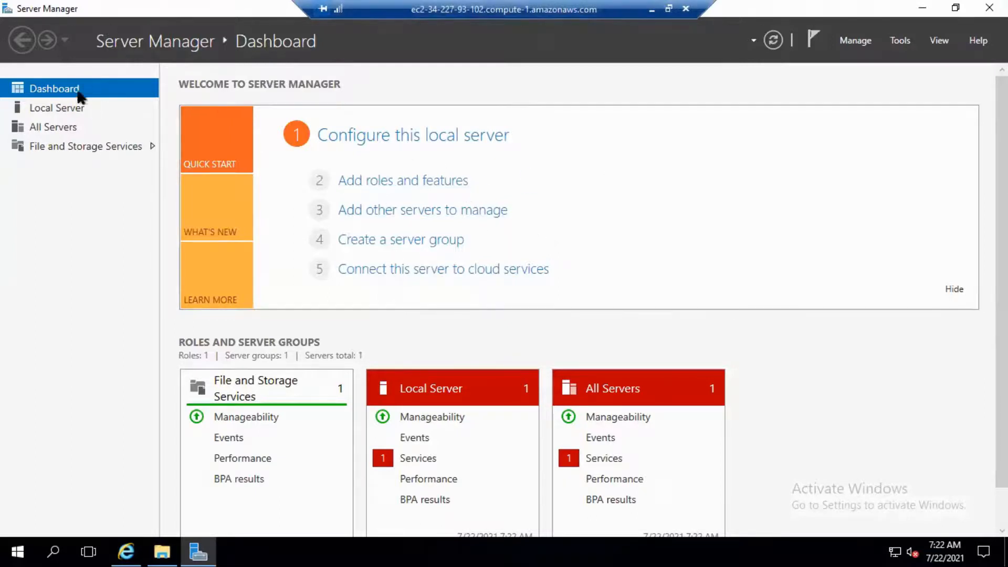
click(59, 109)
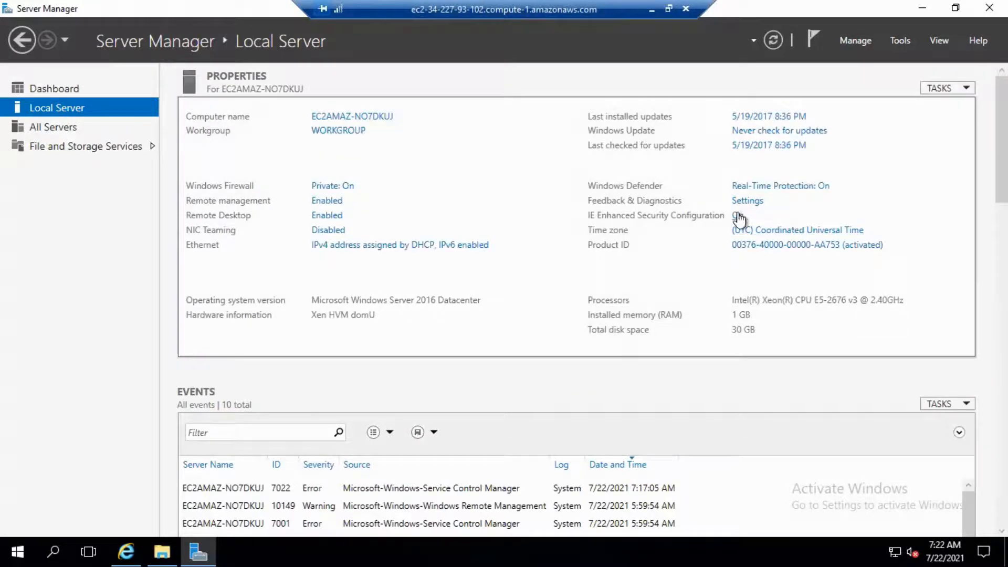
click(738, 216)
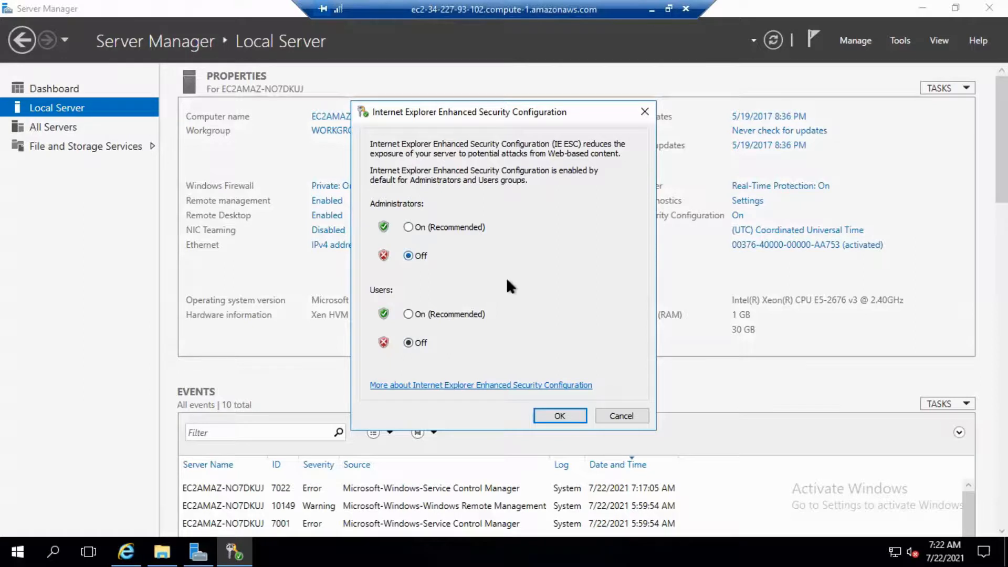
click(550, 416)
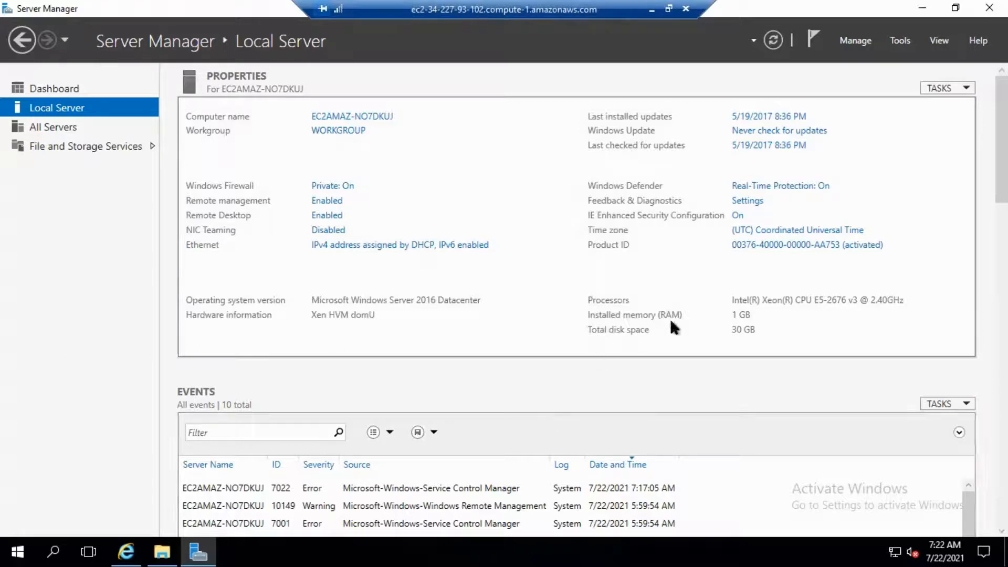
Step: Start adding roles and features from the dashboard, using a role-based installation on the Windows Server 2016 Datacenter server from the pool
click(65, 91)
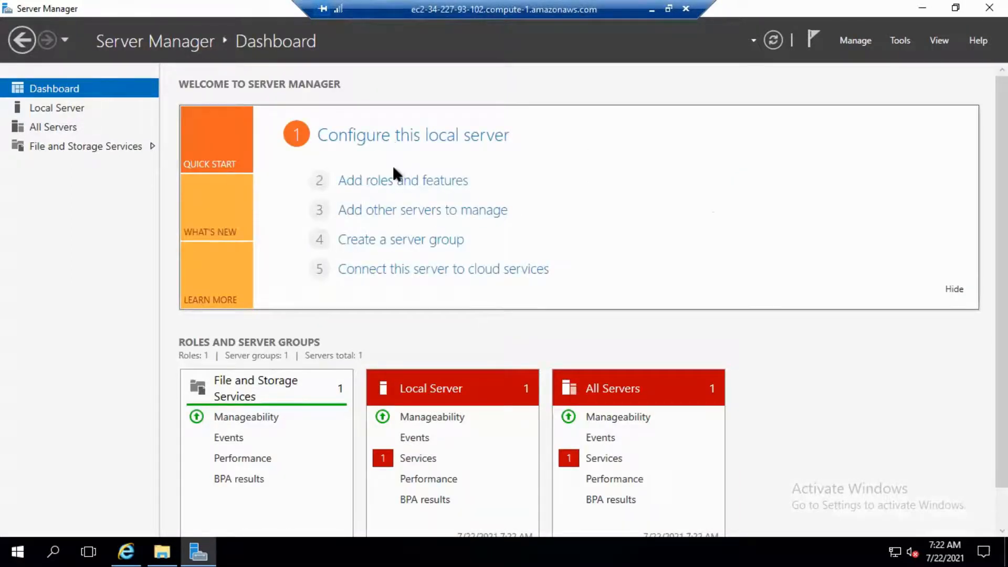
click(396, 181)
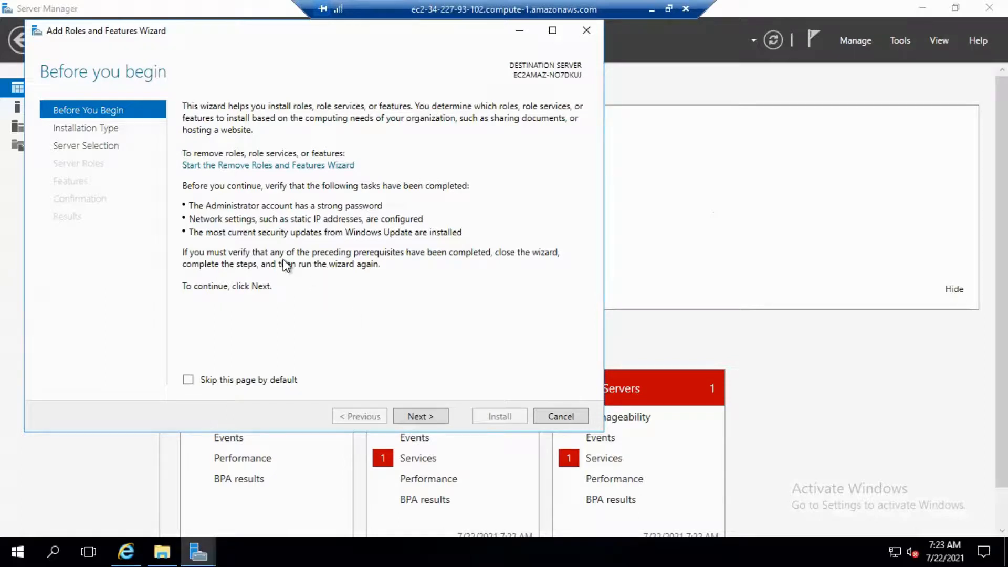
click(423, 414)
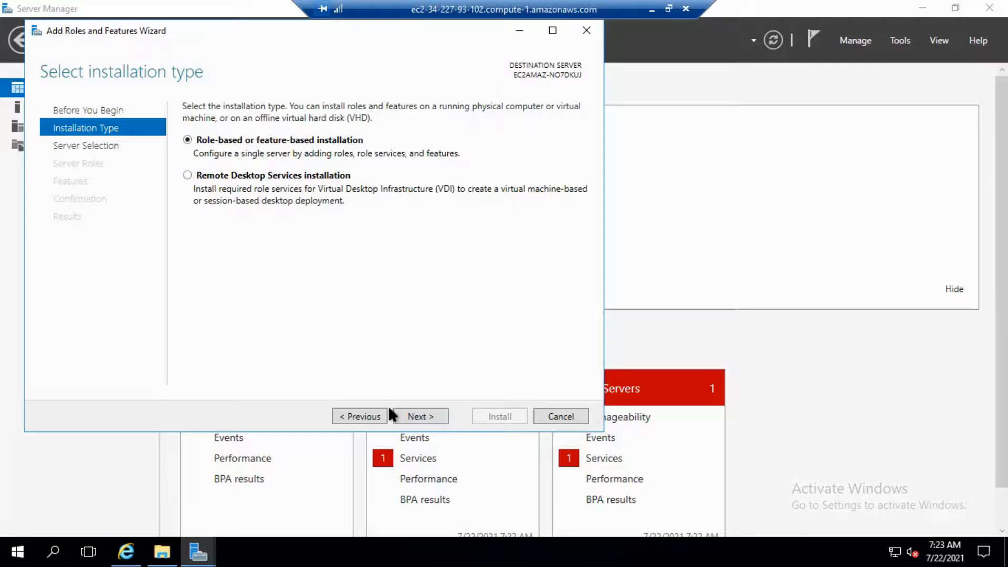
click(416, 417)
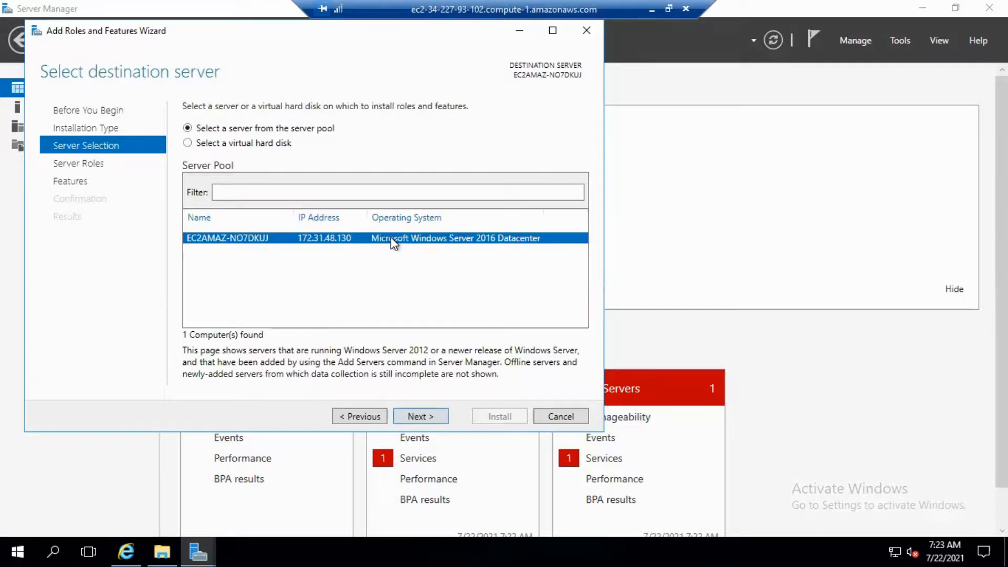
click(417, 417)
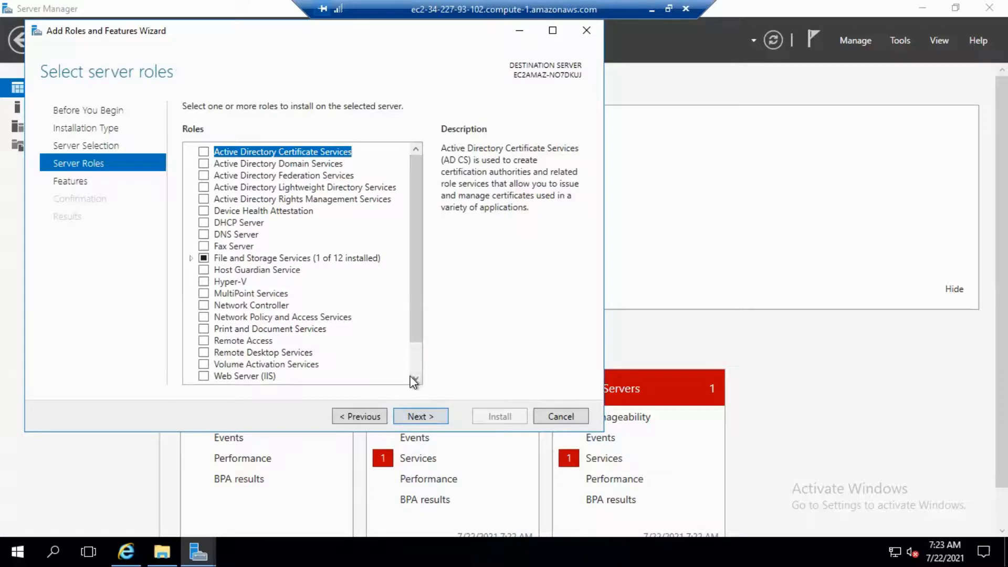
Step: Select the Web Server (IIS) role with its required management tools and continue to the feature selection
click(205, 376)
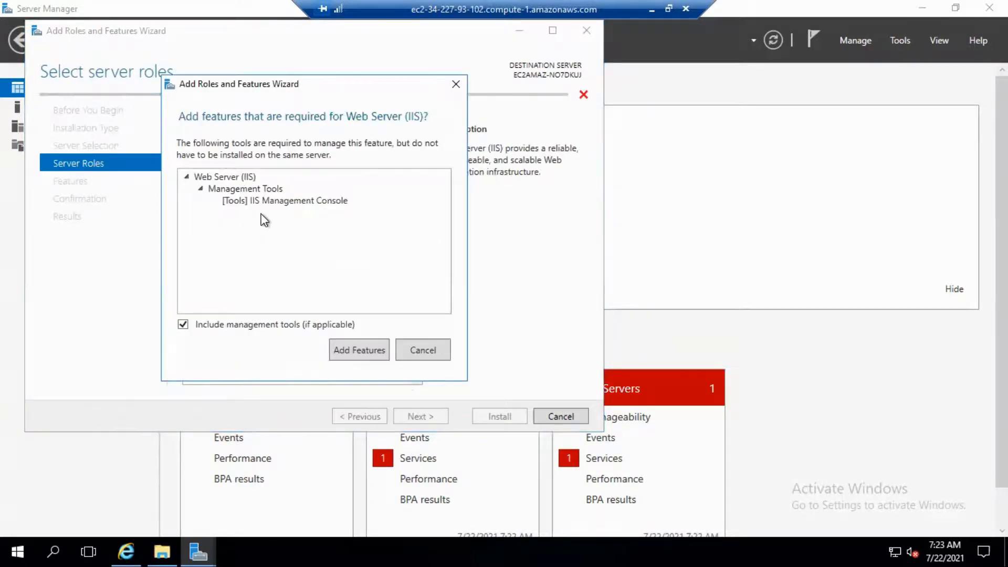
click(352, 351)
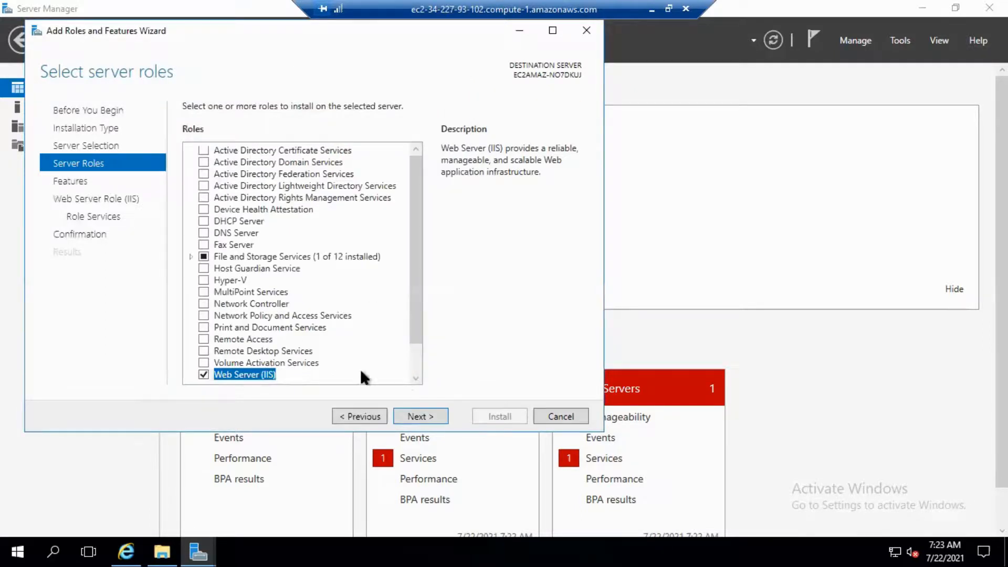
click(413, 416)
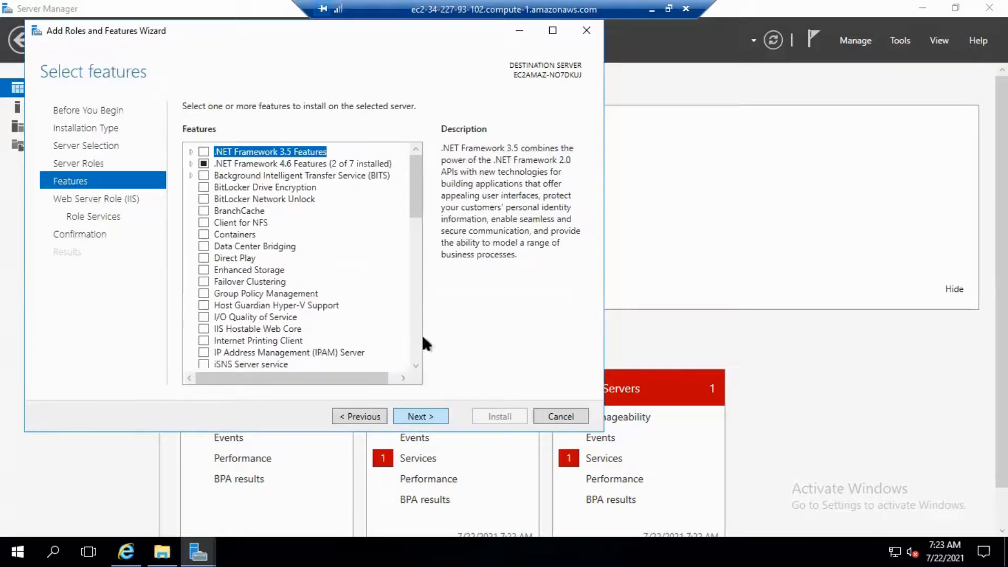
scroll(415, 237, down, 6)
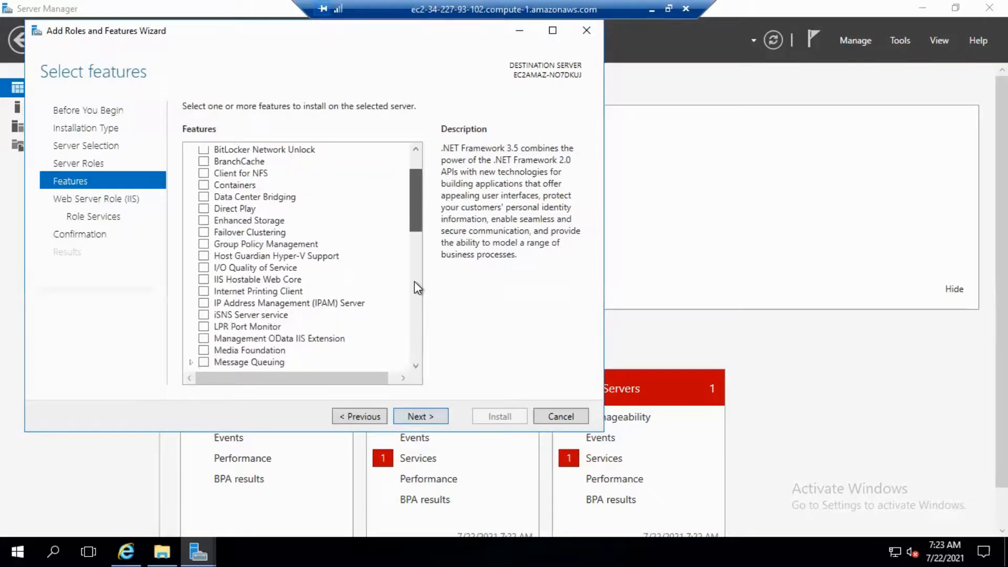
Step: Keep the default features and role services, install the Web Server (IIS) role, and minimize the wizard while it installs
scroll(409, 398, down, 8)
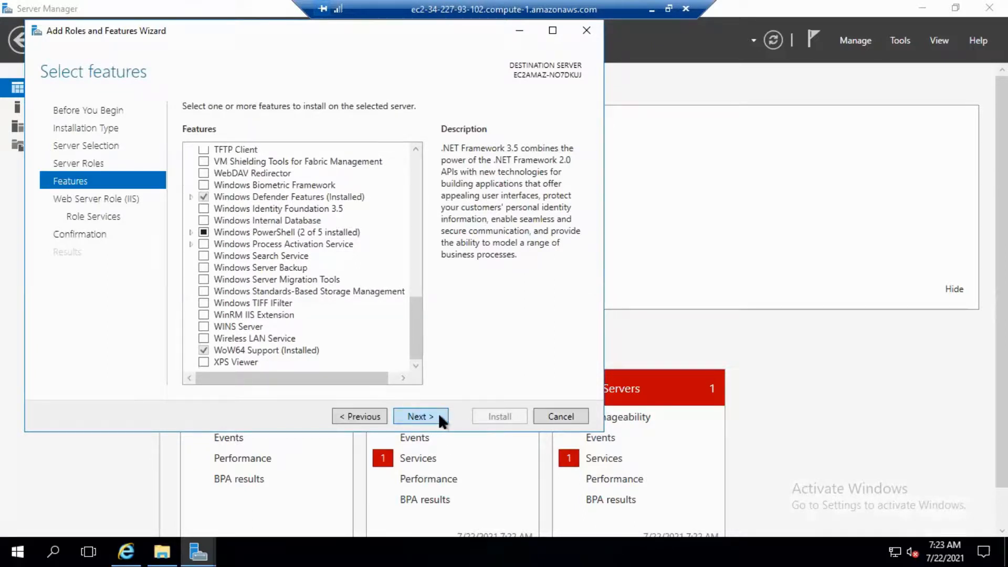
click(421, 416)
click(420, 416)
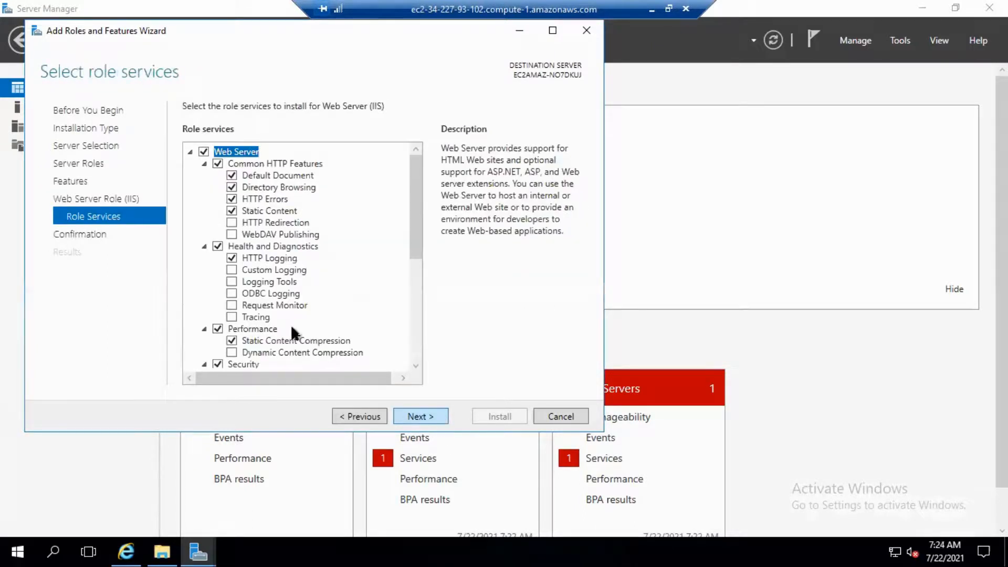
click(422, 413)
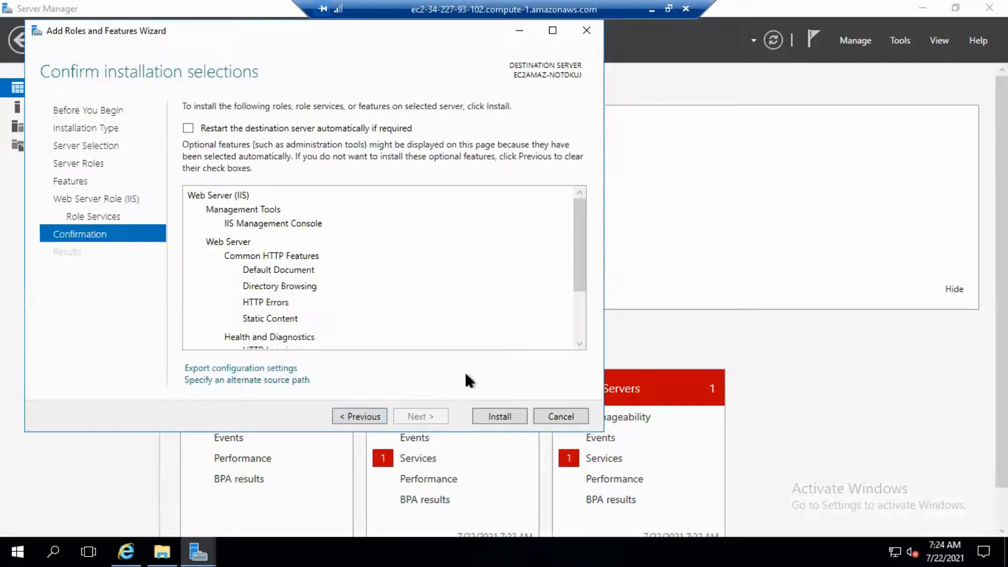
click(500, 416)
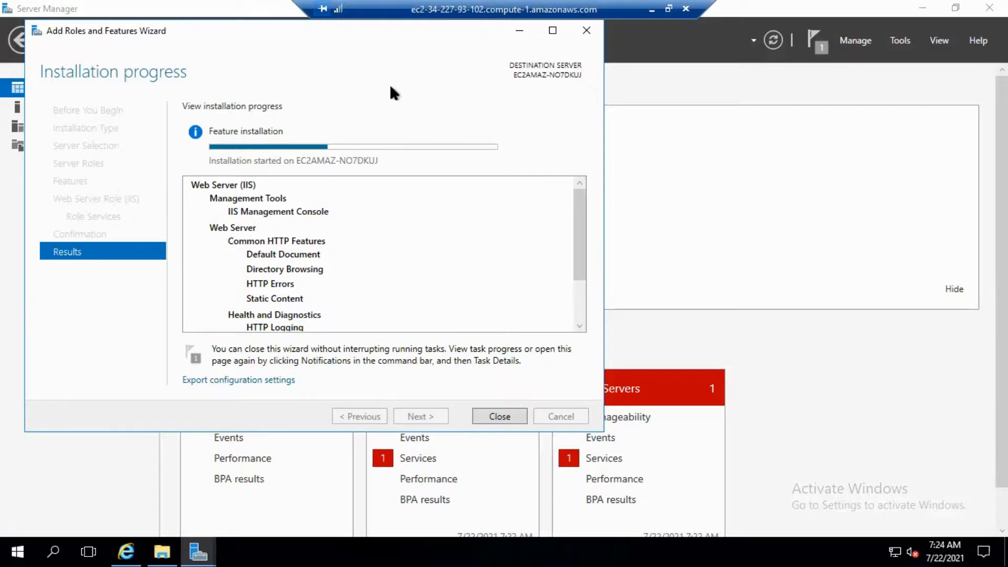
click(850, 88)
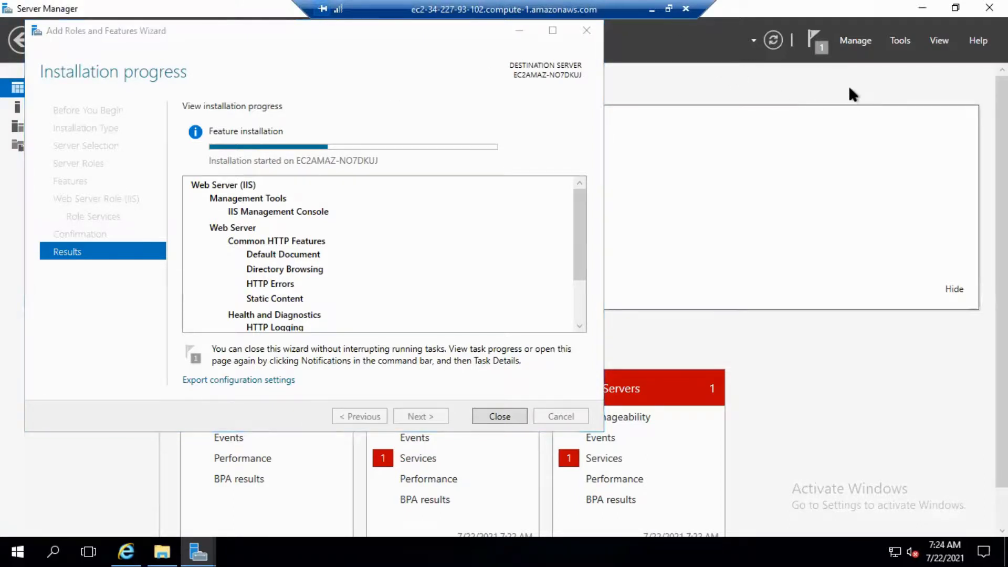
click(519, 30)
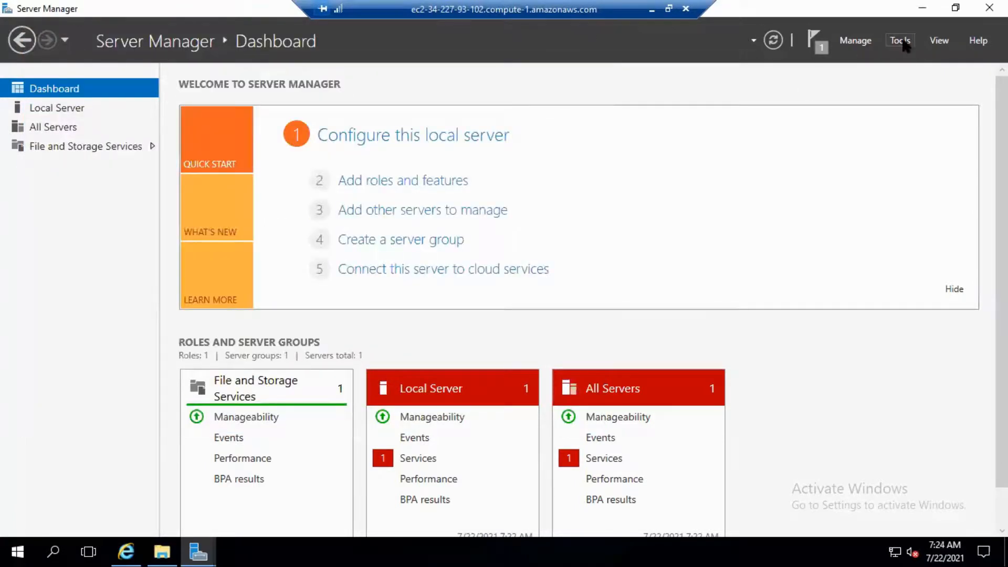
Step: Open Computer Management from Server Manager and display the server's local users under Local Users and Groups
click(902, 42)
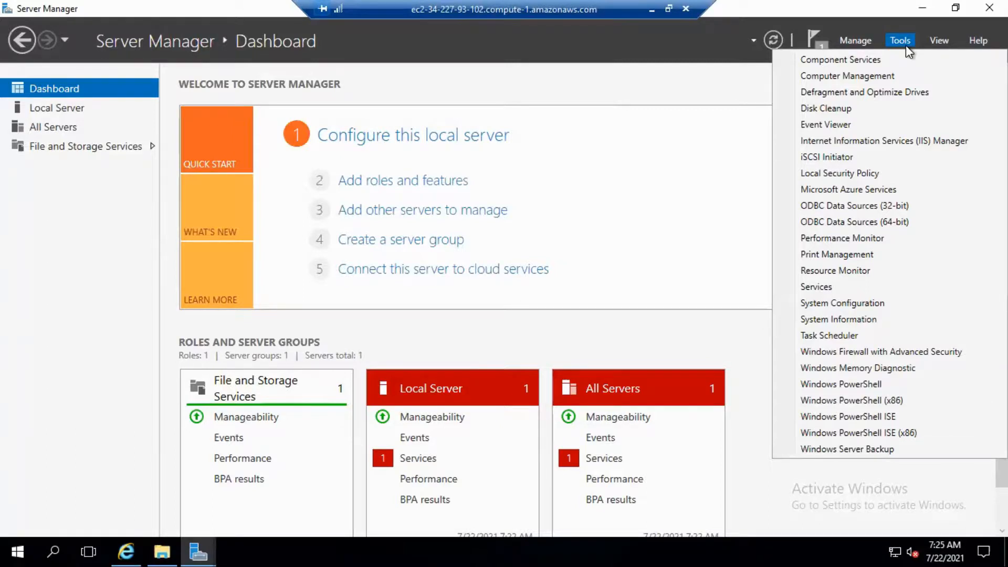
click(886, 80)
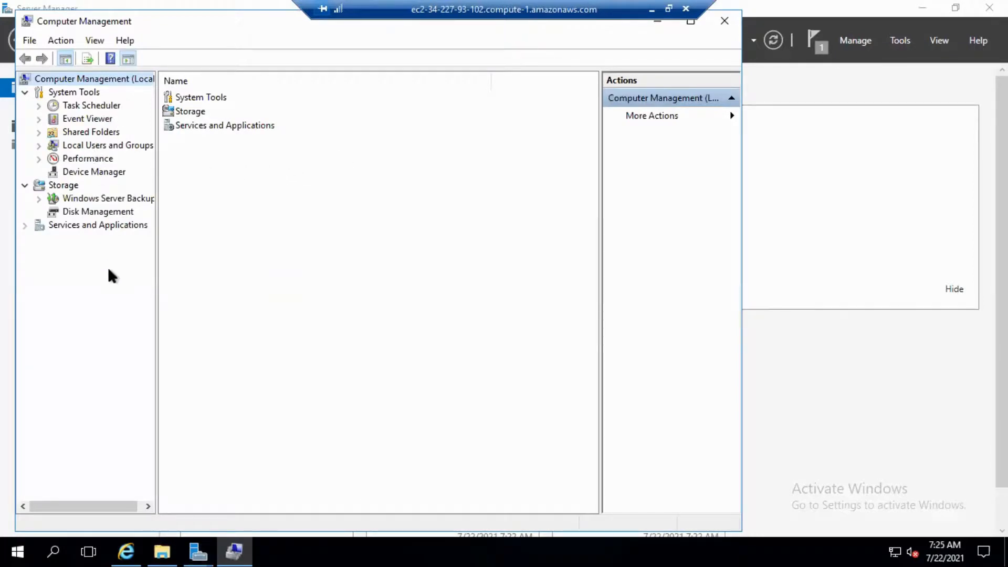
click(110, 147)
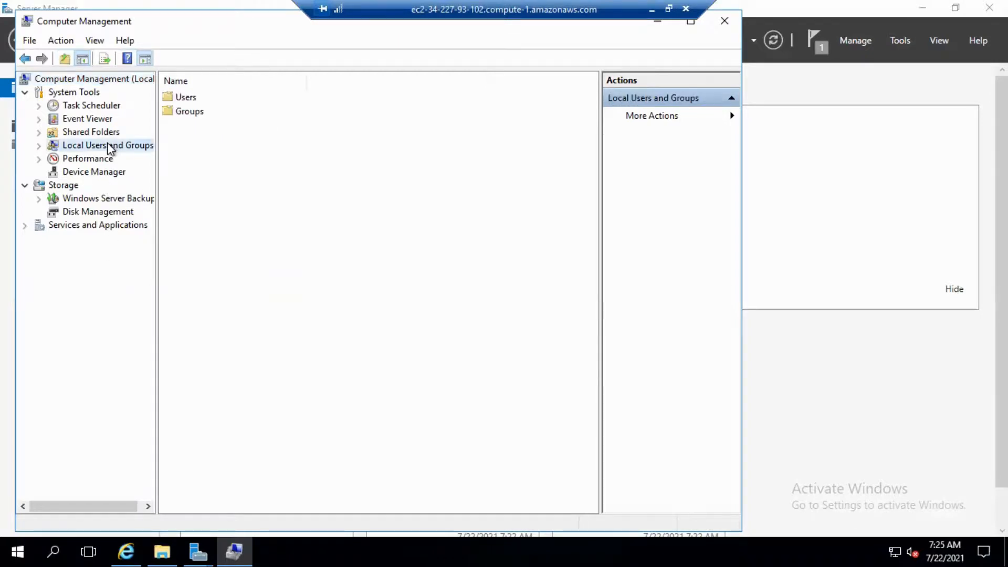
click(38, 149)
click(84, 159)
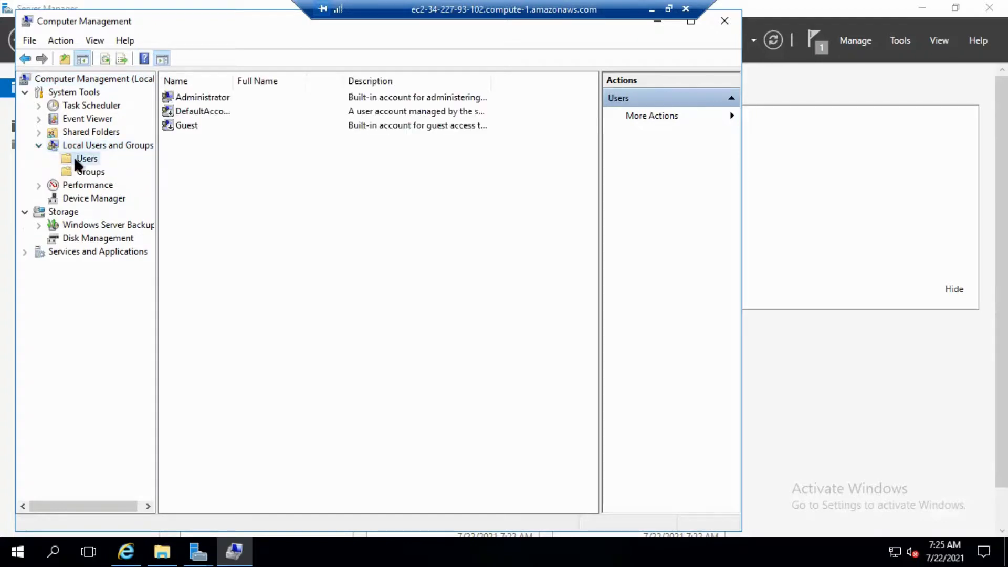
Step: Start a password reset for the built-in Administrator account and proceed past the data-loss warning
click(187, 96)
right_click(187, 96)
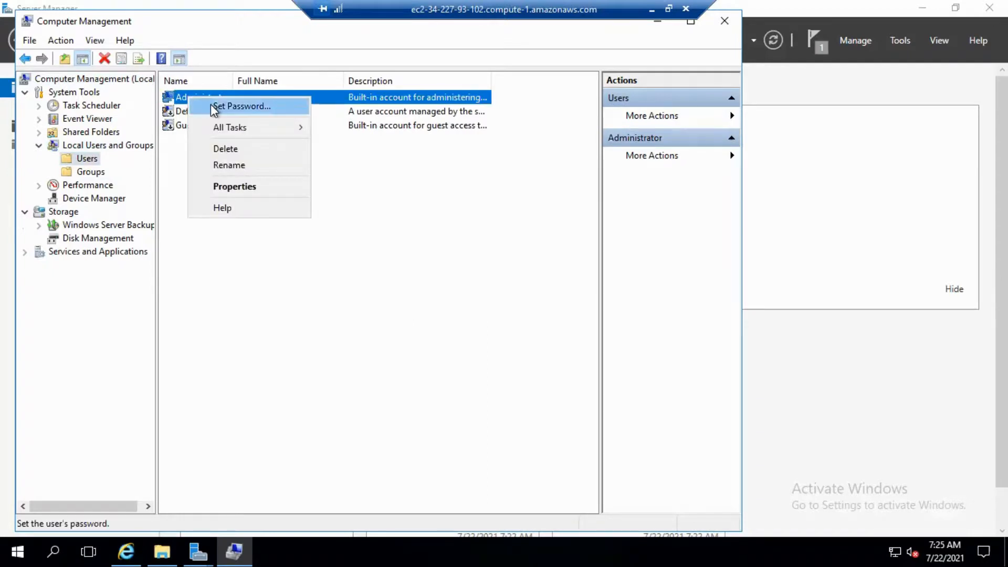
click(210, 105)
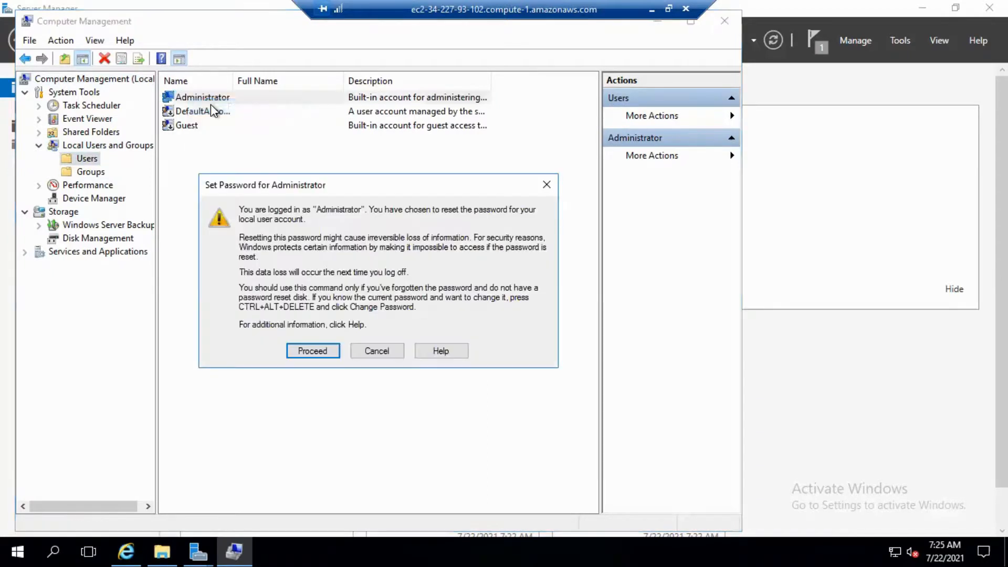
click(298, 346)
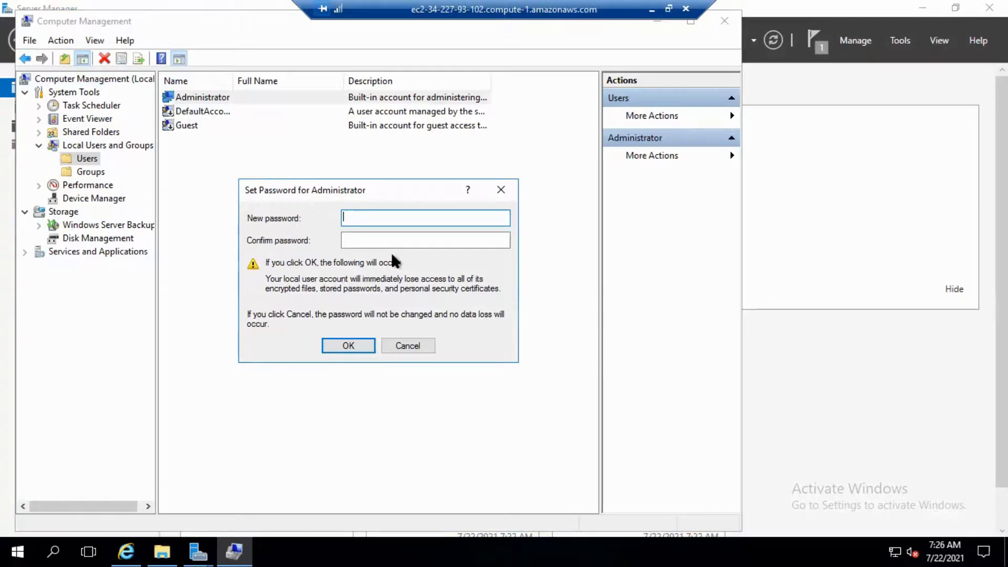
Step: Try to set a new password for the Administrator account, re-entering the confirmation, and dismiss the resulting message
text(••••••••)
click(396, 237)
text(•••••)
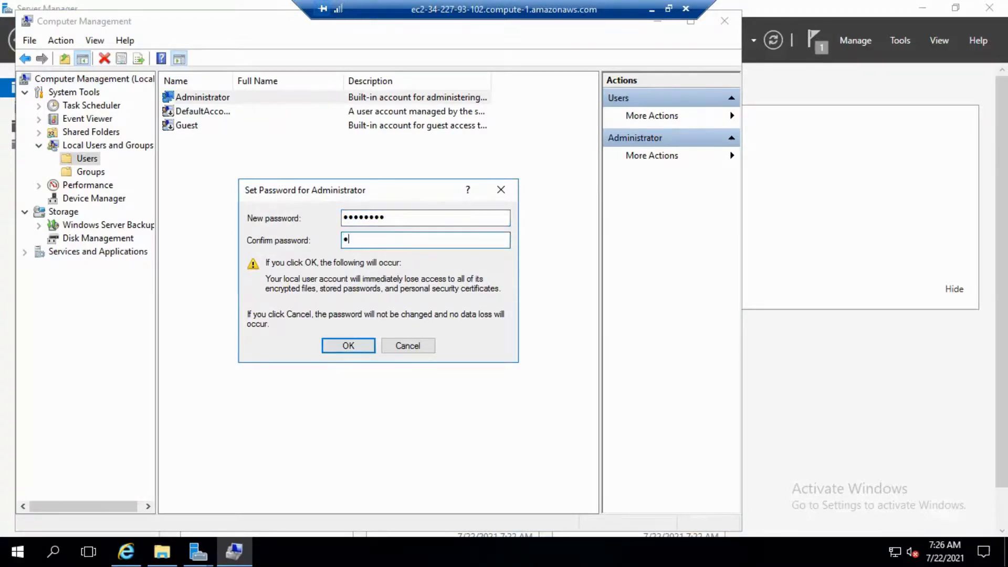
text(•••)
key(BackSpace)
key(BackSpace)
key(BackSpace)
key(BackSpace)
key(BackSpace)
key(BackSpace)
key(BackSpace)
key(BackSpace)
text(••••••••)
click(353, 347)
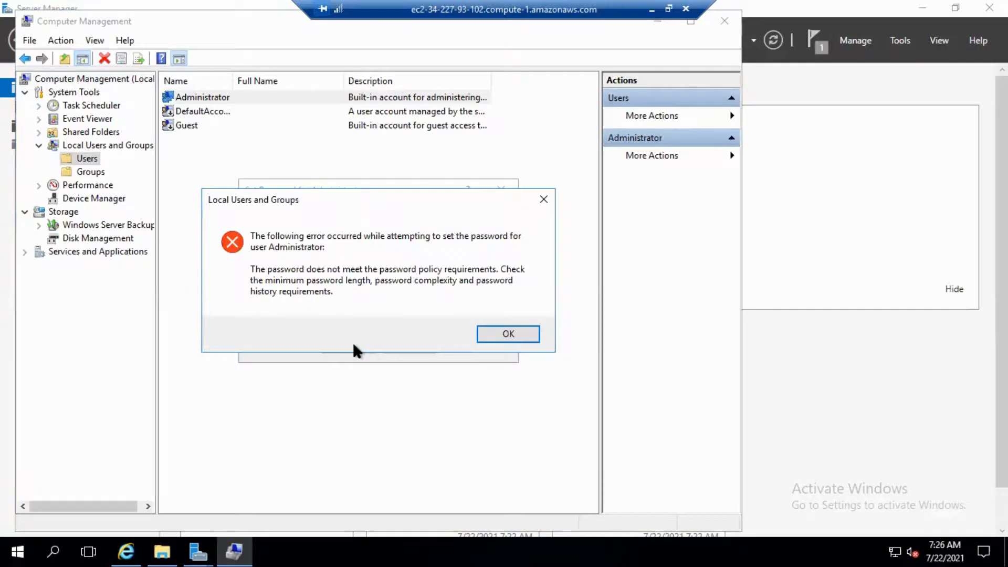
click(508, 334)
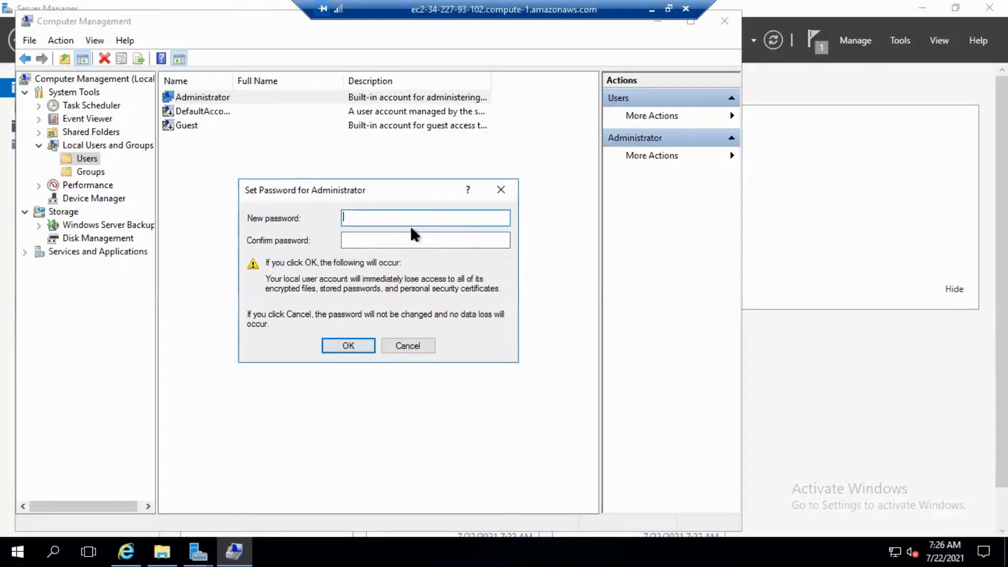
Step: Enter and confirm a different, longer new password for the Administrator account and apply it
text(•••)
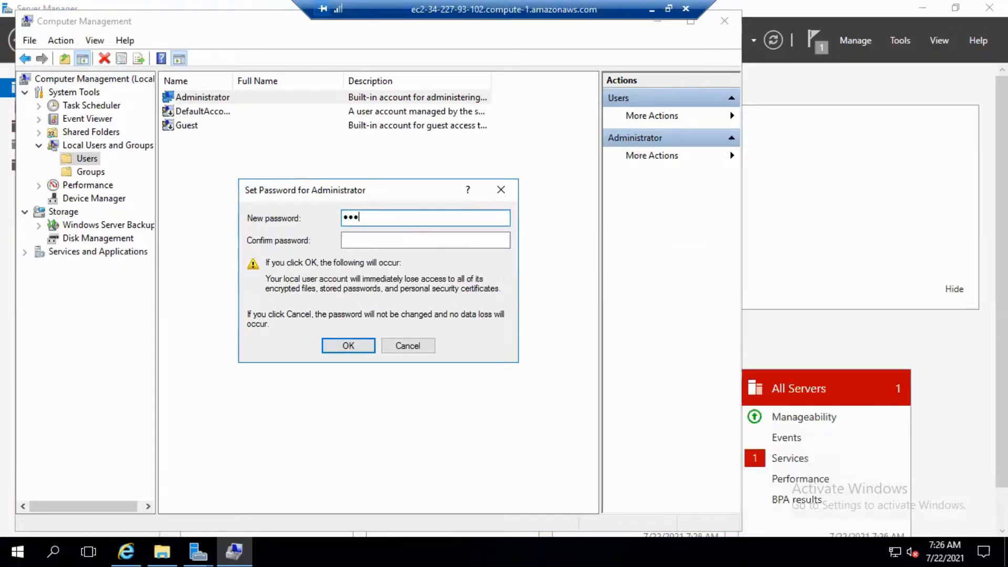
text(••••••)
click(400, 245)
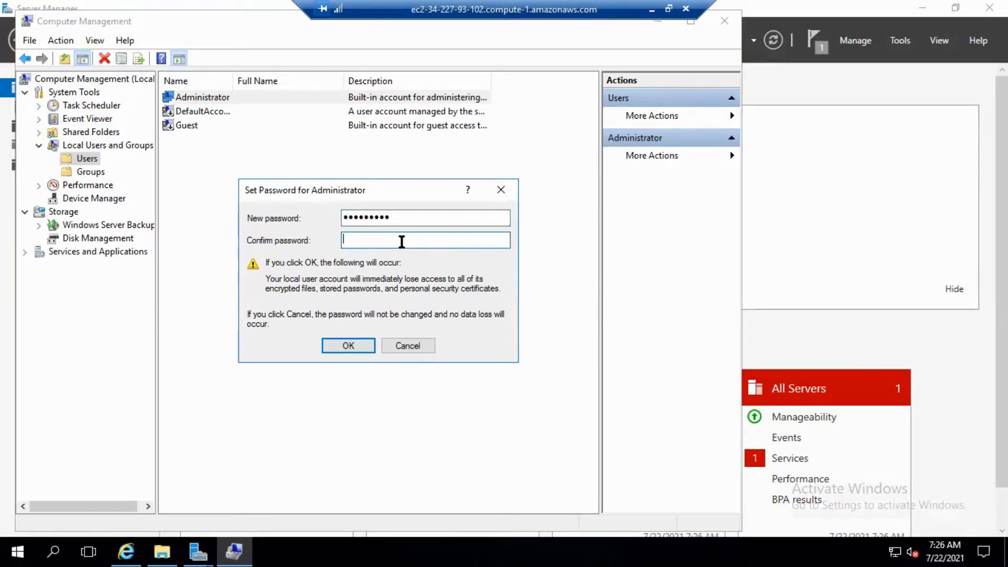
text(•••••••••)
click(359, 343)
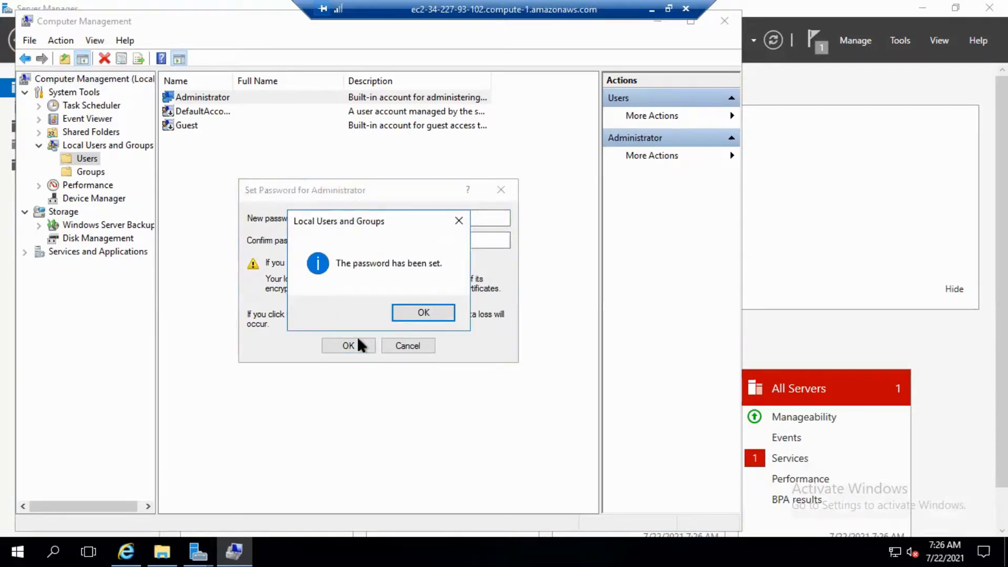
click(423, 313)
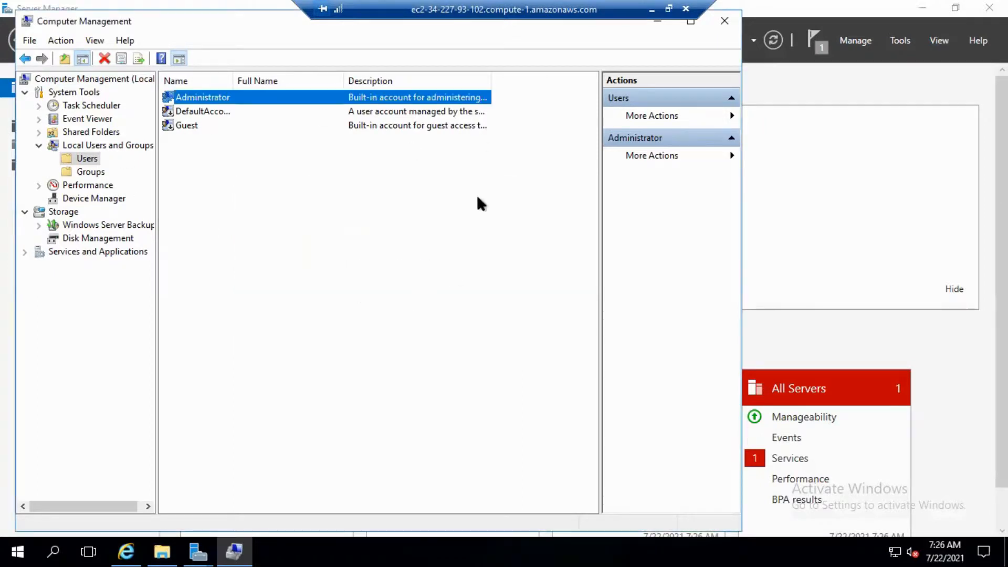
right_click(293, 168)
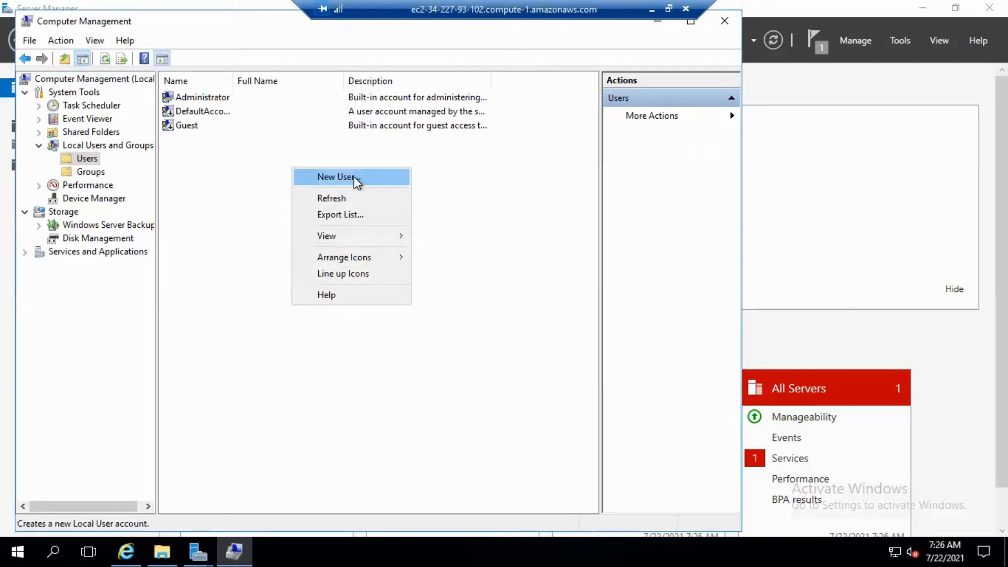
click(240, 269)
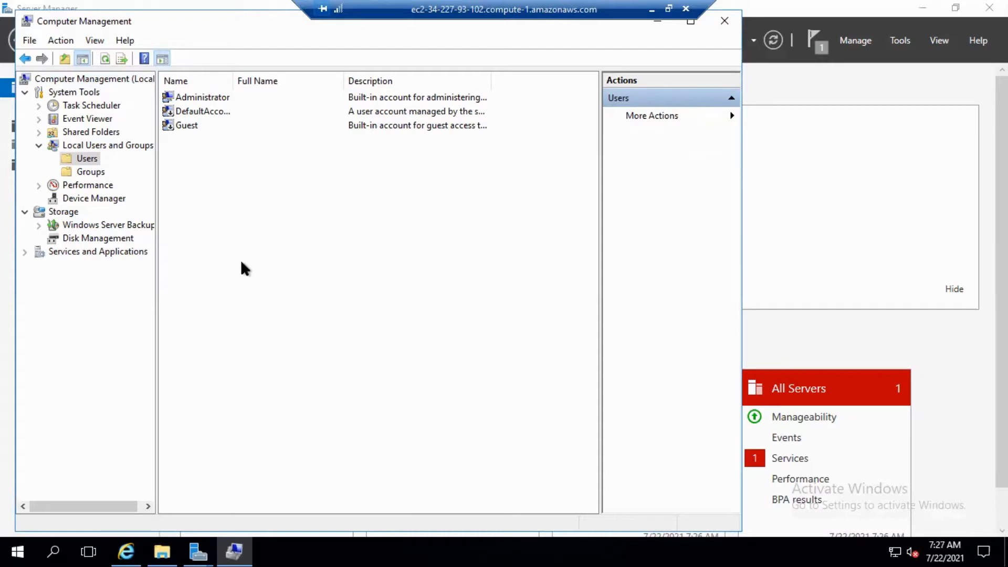
Step: Close Computer Management, bring back the Add Roles and Features Wizard to check the installation progress, and close the wizard
click(675, 45)
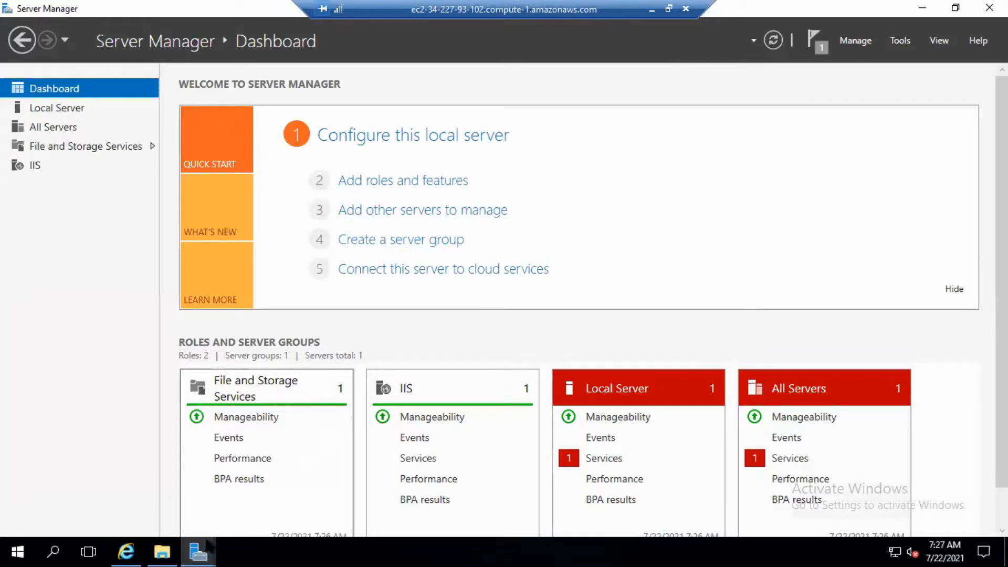
mouse_move(205, 542)
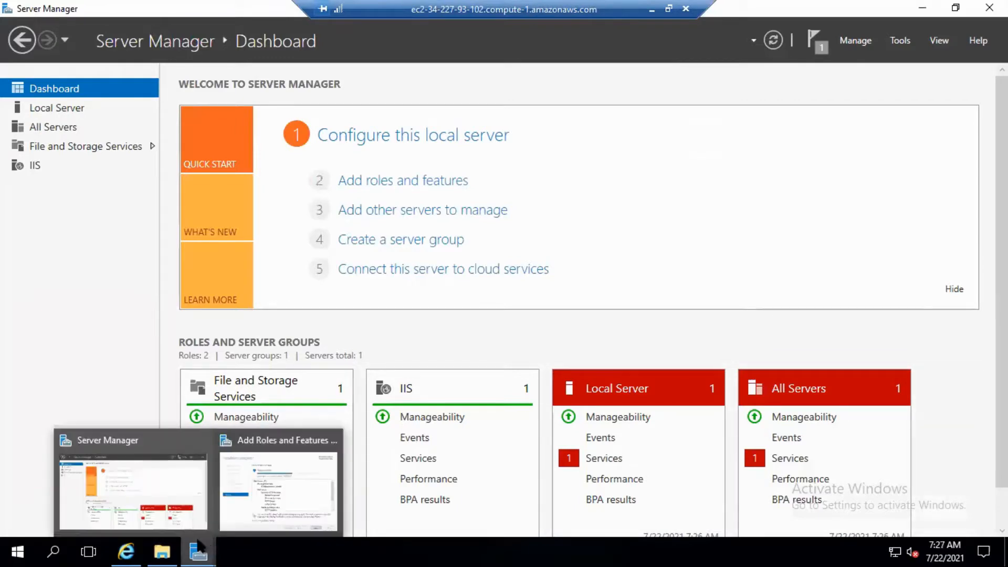
click(286, 493)
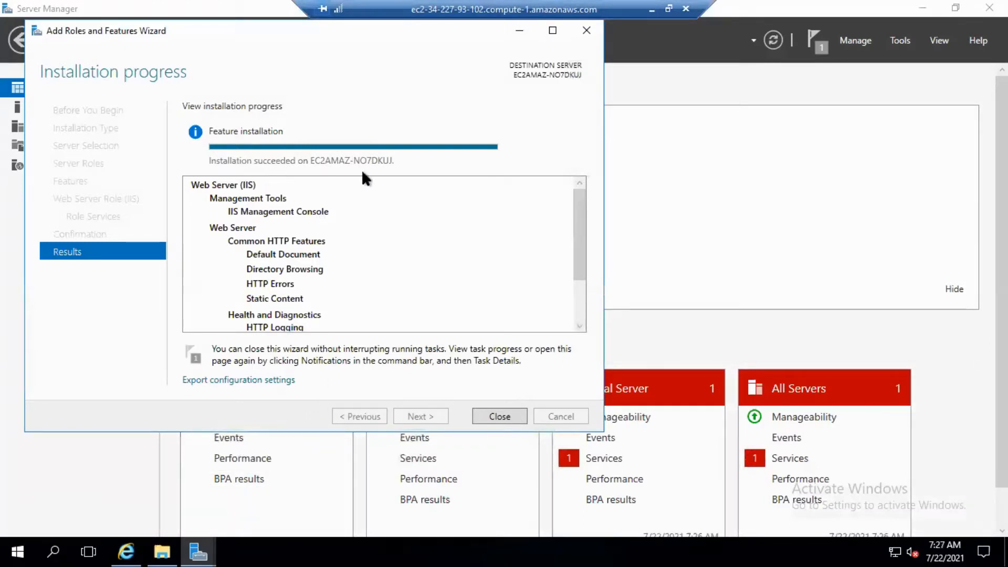
click(499, 417)
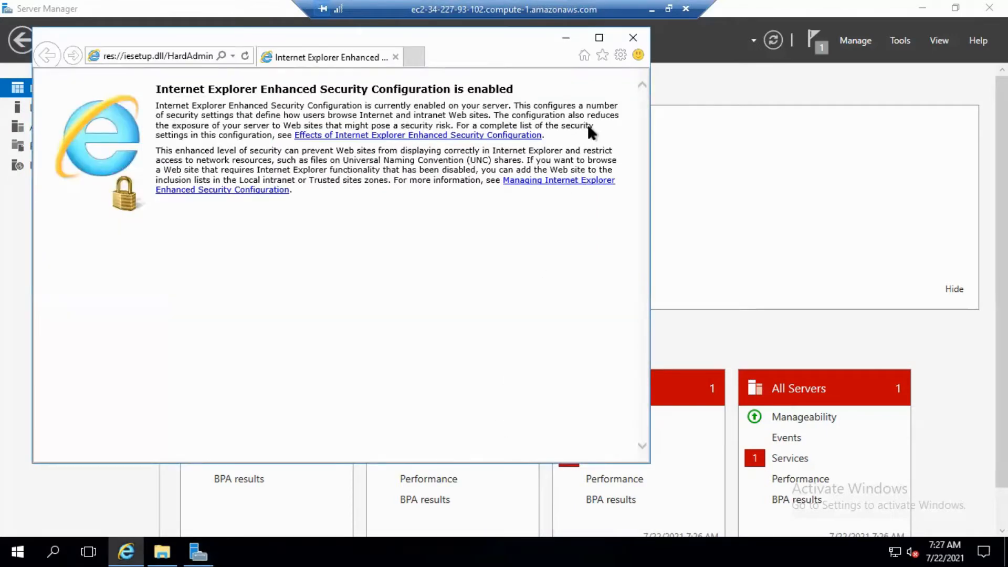
Step: Close Internet Explorer, minimize Server Manager, and open the folder C:\inetpub\wwwroot in File Explorer
click(633, 41)
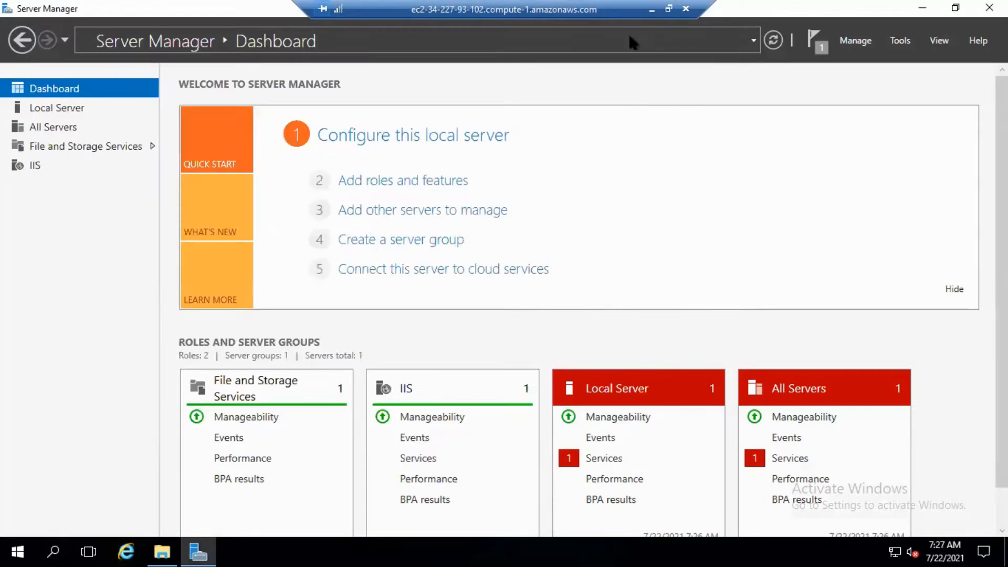
click(925, 9)
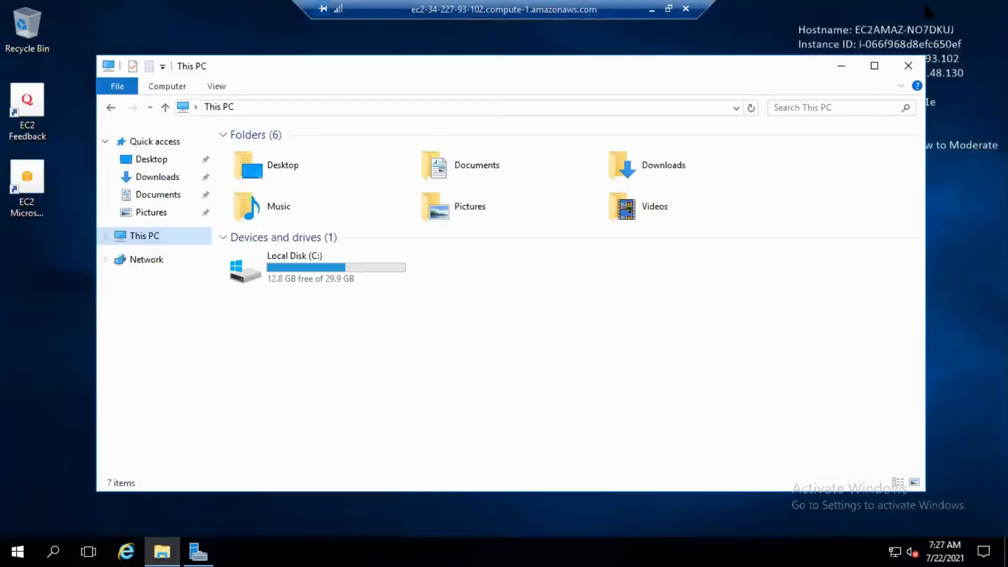
double_click(326, 272)
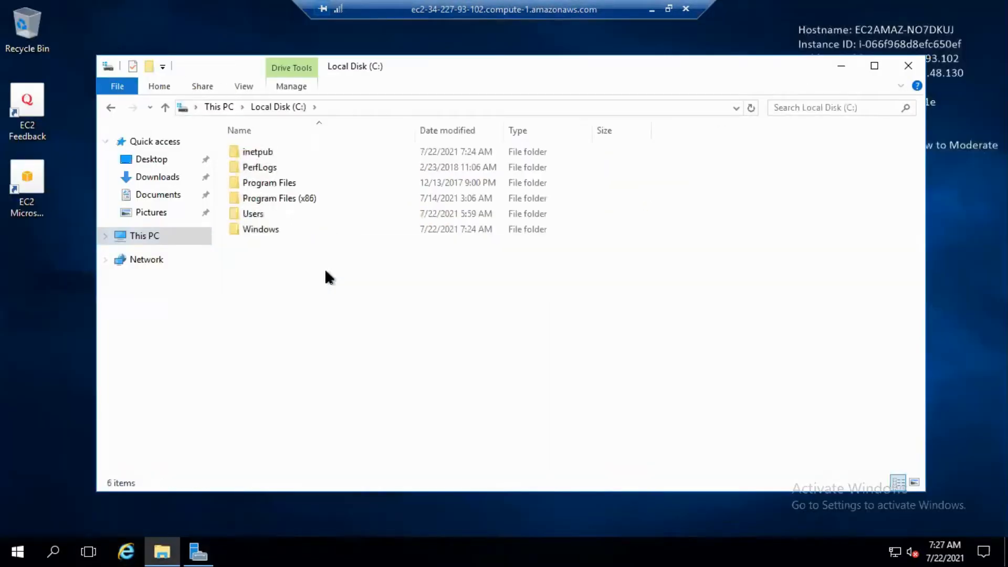
double_click(250, 157)
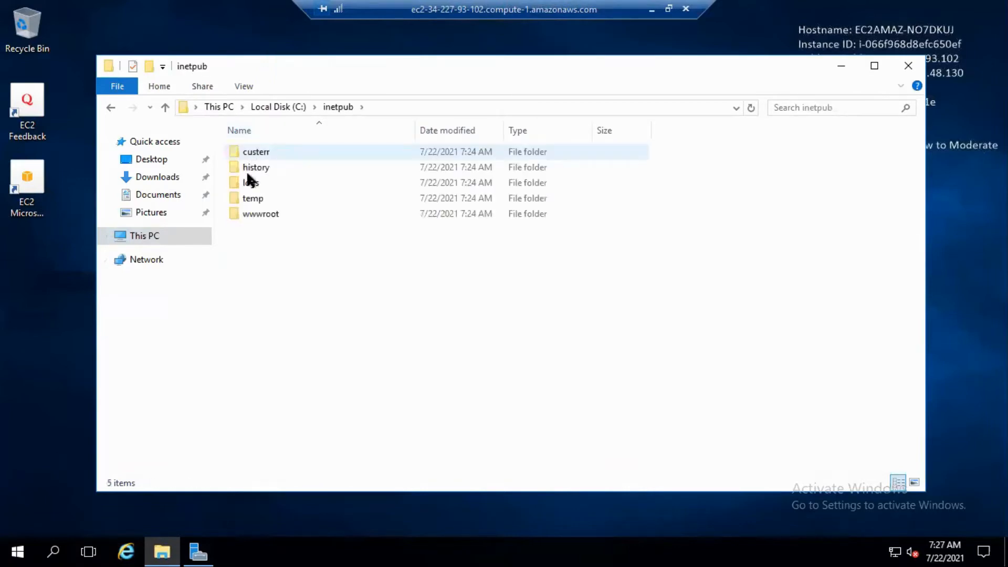
double_click(250, 215)
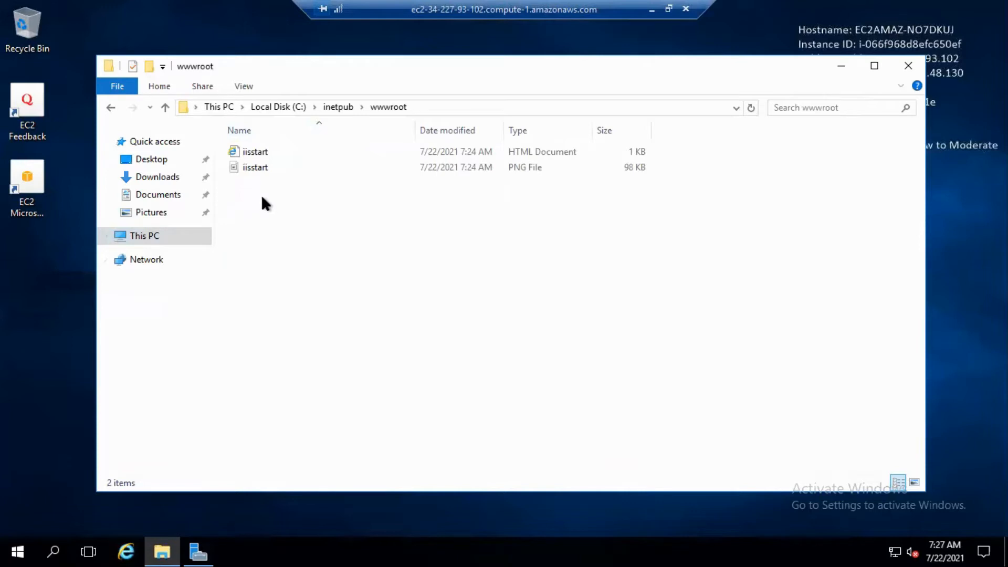
Step: Open the iisstart PNG image from the wwwroot folder for editing in Paint
click(263, 165)
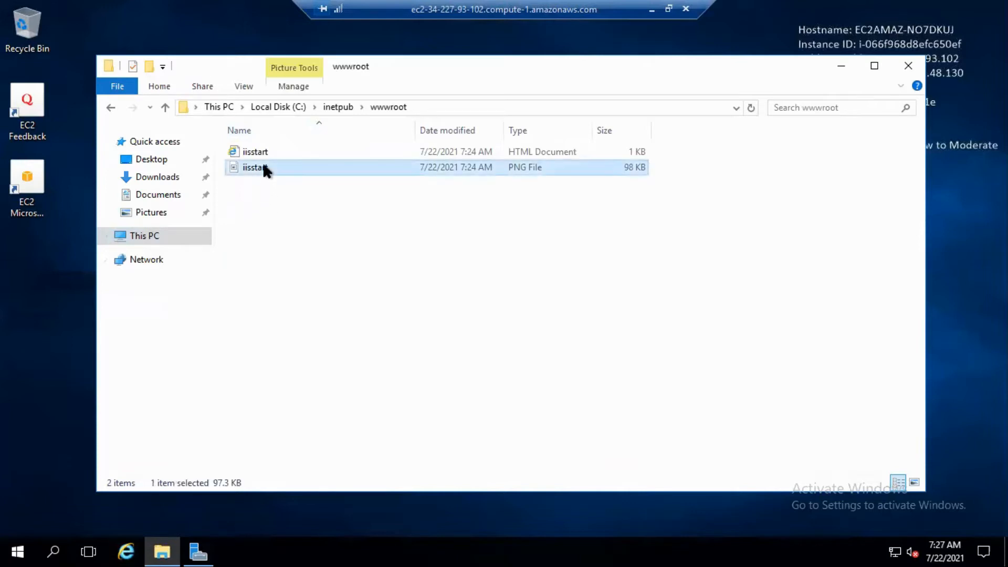
right_click(264, 169)
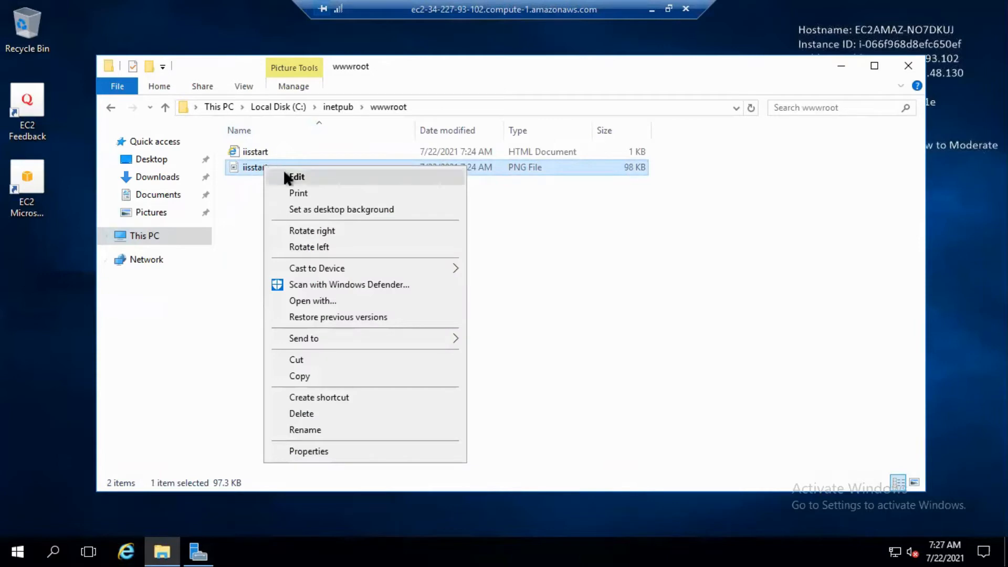
click(287, 178)
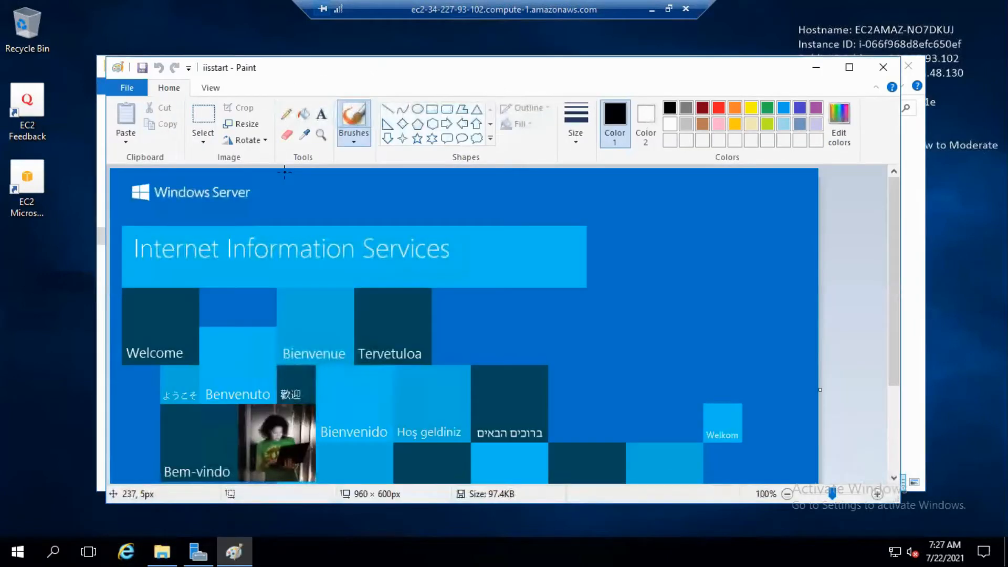
Step: Add the text "1" just beside the Windows Server logo with the Text tool, then close Paint and save the changes to iisstart.png
click(287, 113)
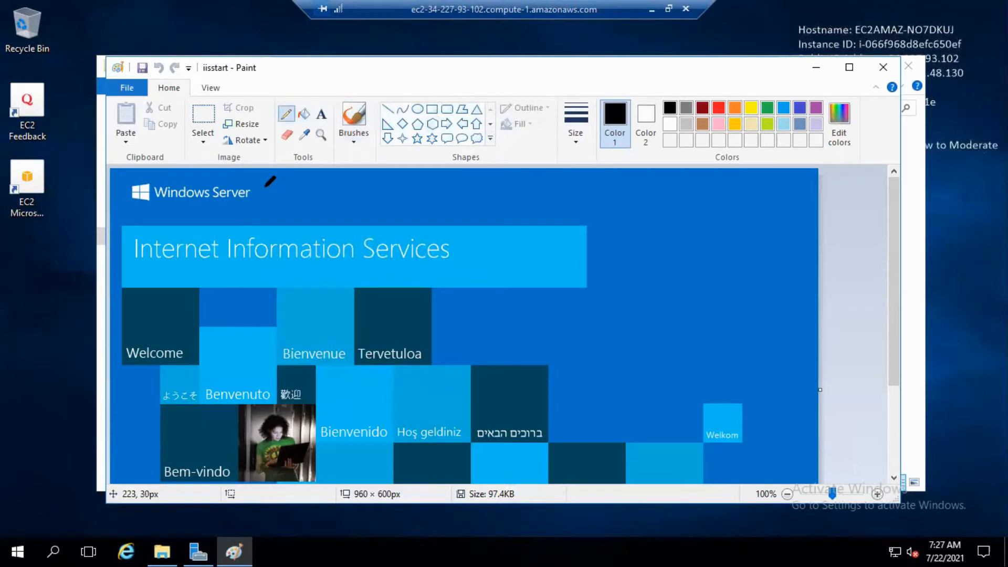
click(320, 115)
drag(267, 191, 308, 200)
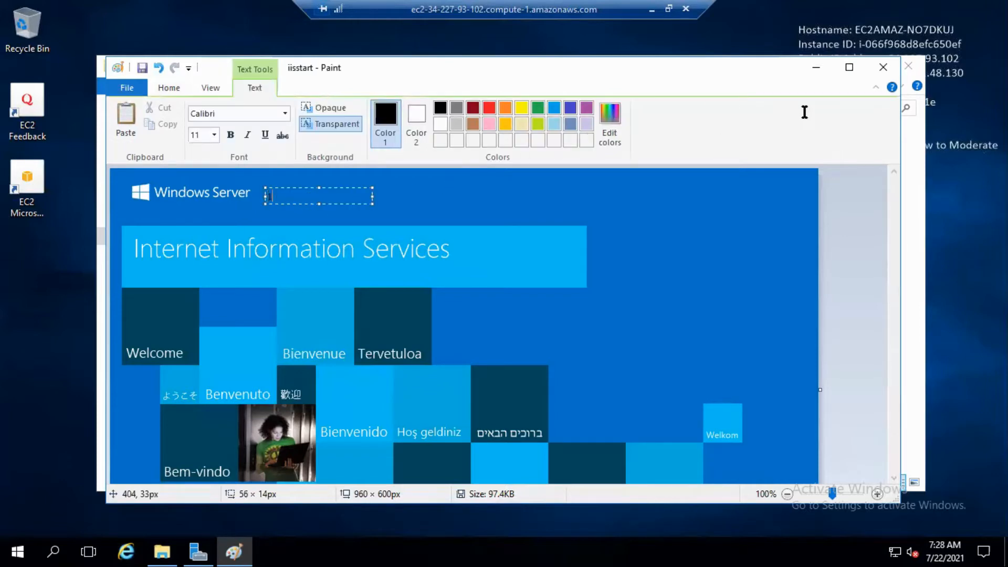
click(884, 68)
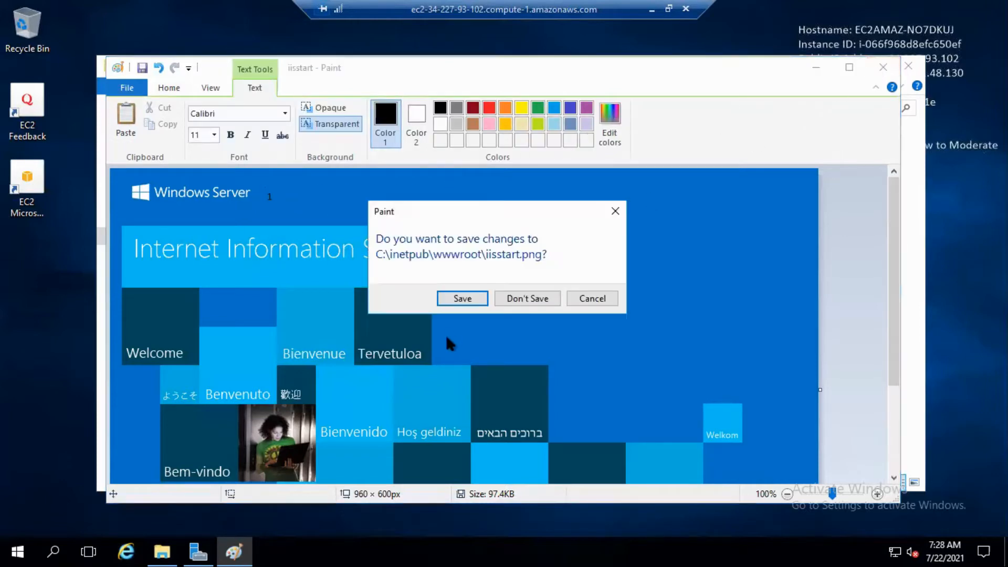
click(465, 297)
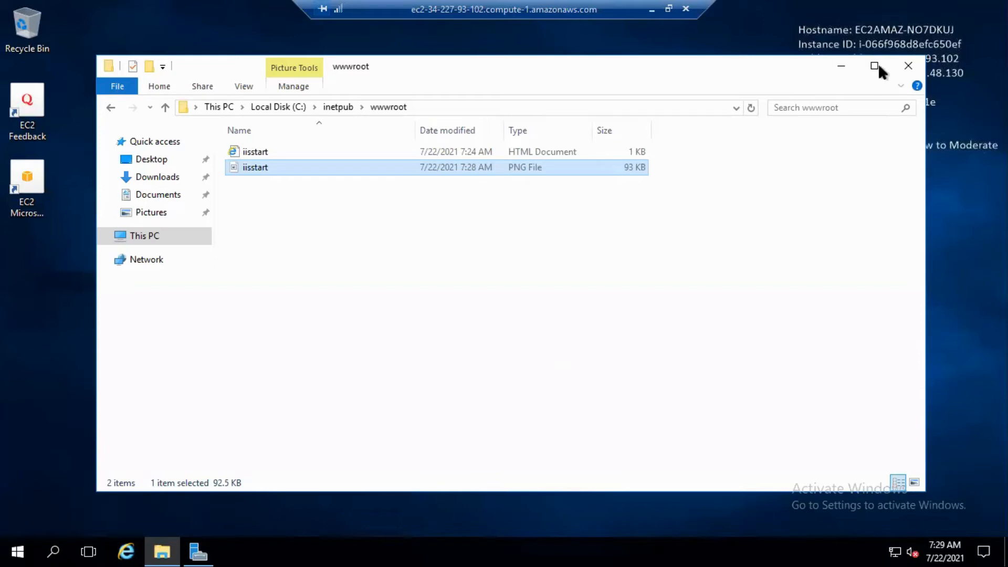
Step: Minimize File Explorer and the remote desktop session, and copy the public IPv4 address of the instance named machine in the EC2 console
click(845, 65)
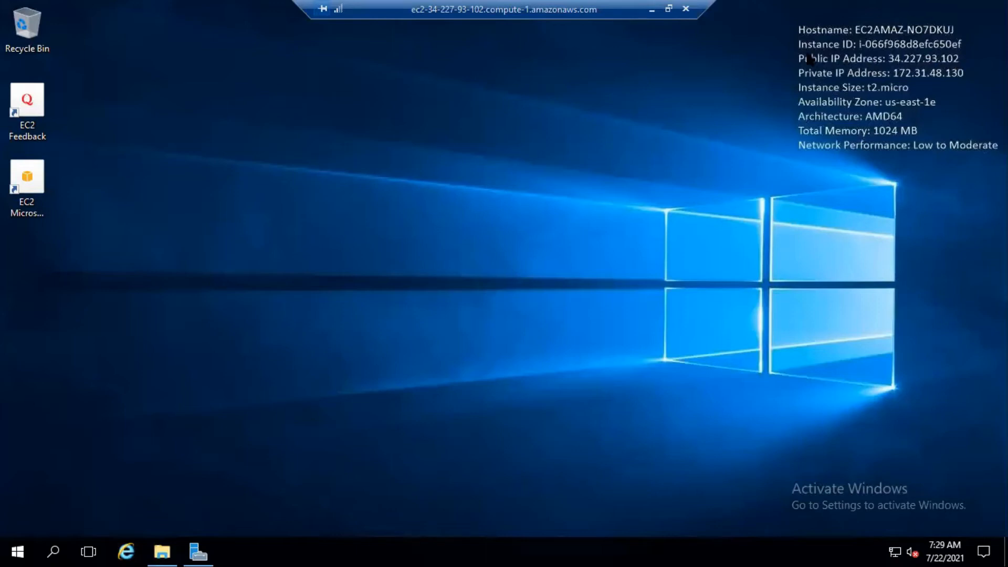
click(652, 8)
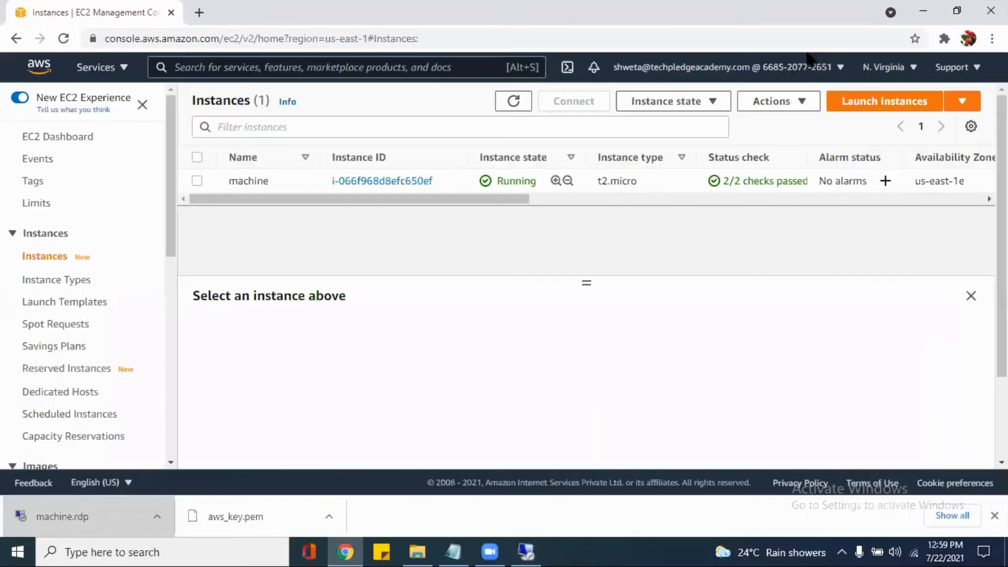
click(196, 181)
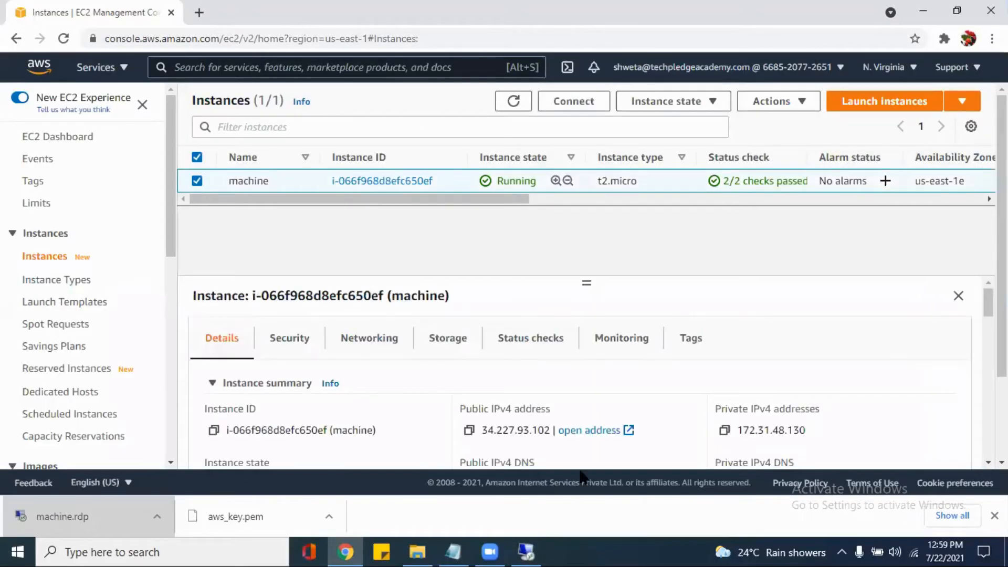
click(470, 432)
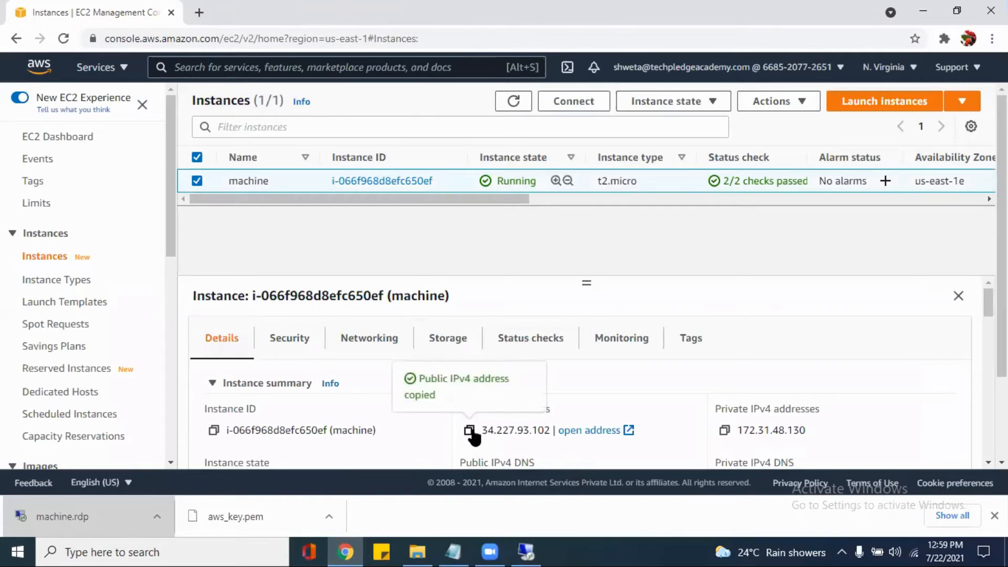
Step: Load the copied address 34.227.93.102 in a new browser tab to check the IIS page, and return to the EC2 Instances page
click(200, 12)
click(202, 39)
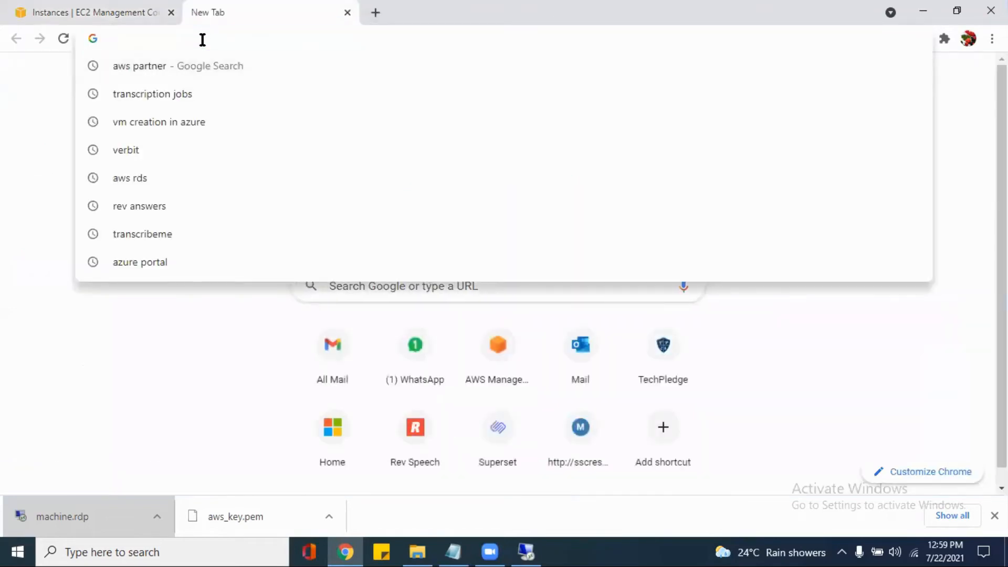
key(ctrl+v)
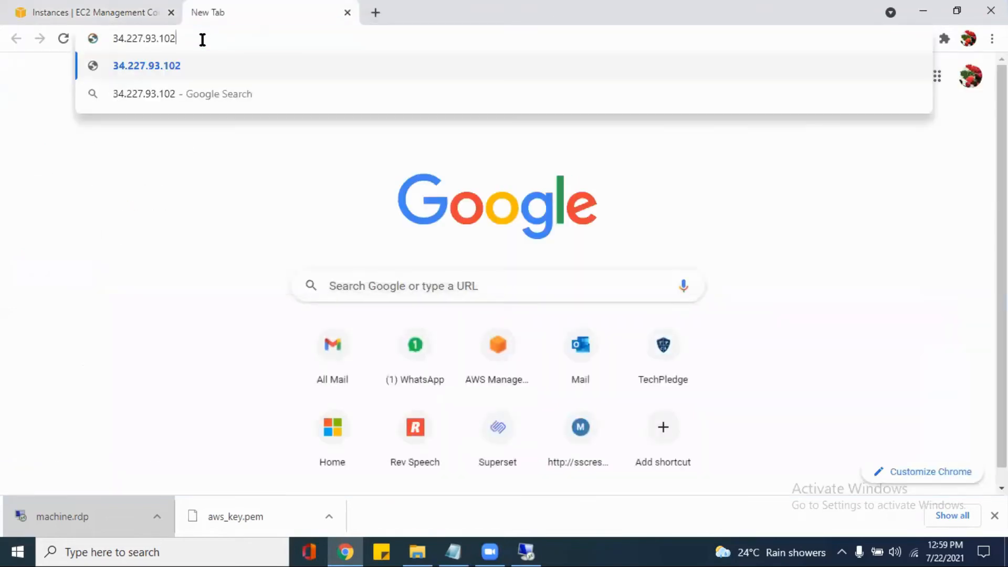
key(Return)
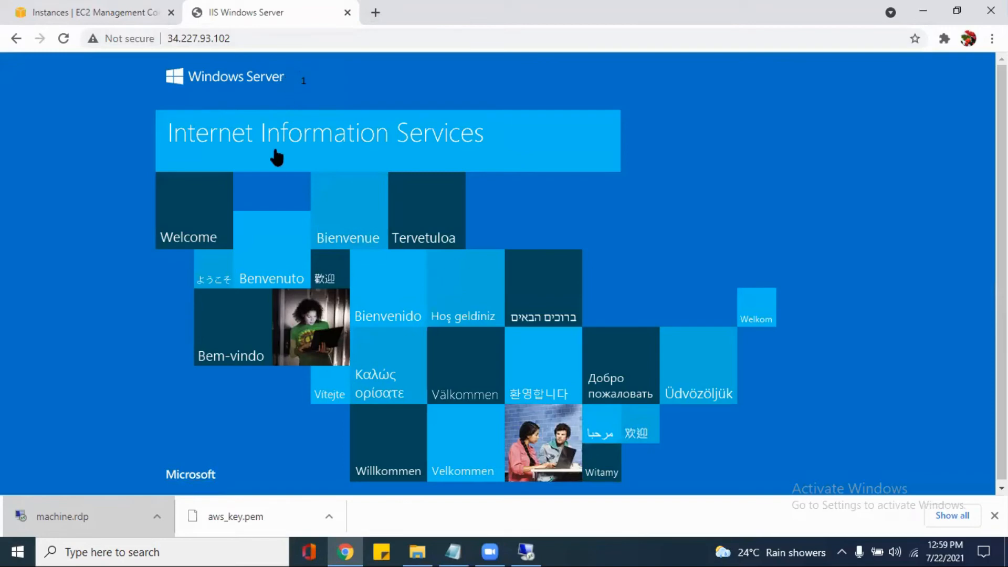
click(68, 6)
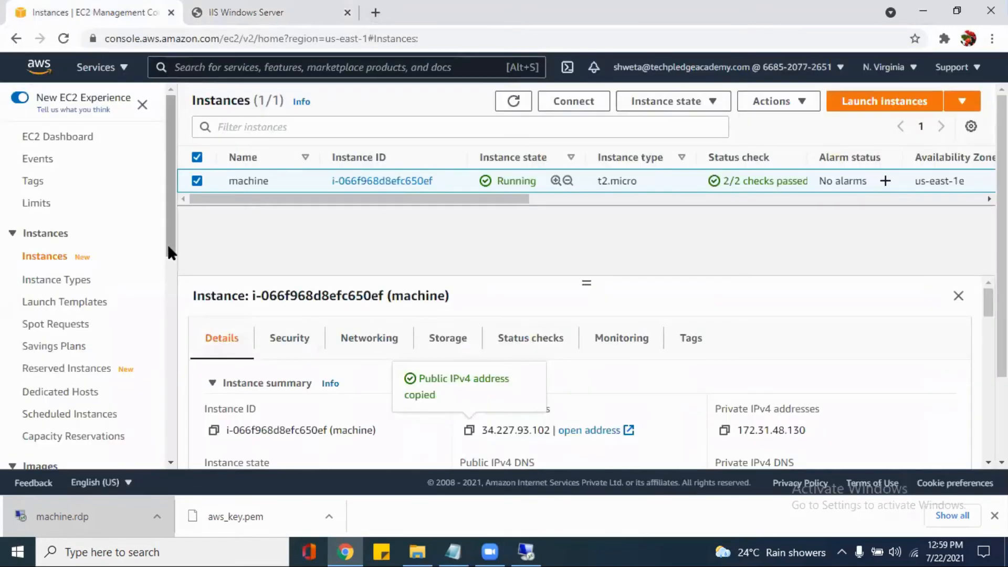